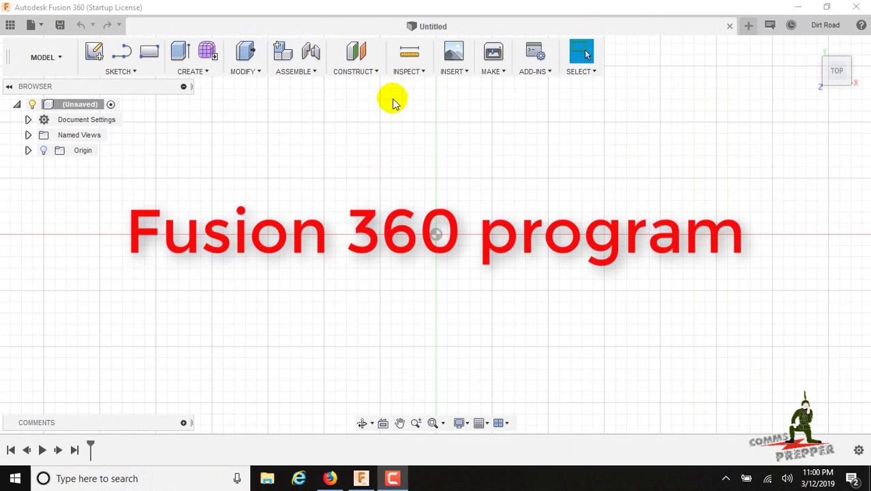
Sketch a 44 mm diameter circle centred on the origin of the horizontal XY plane and finish the sketch.
left_click(130, 72)
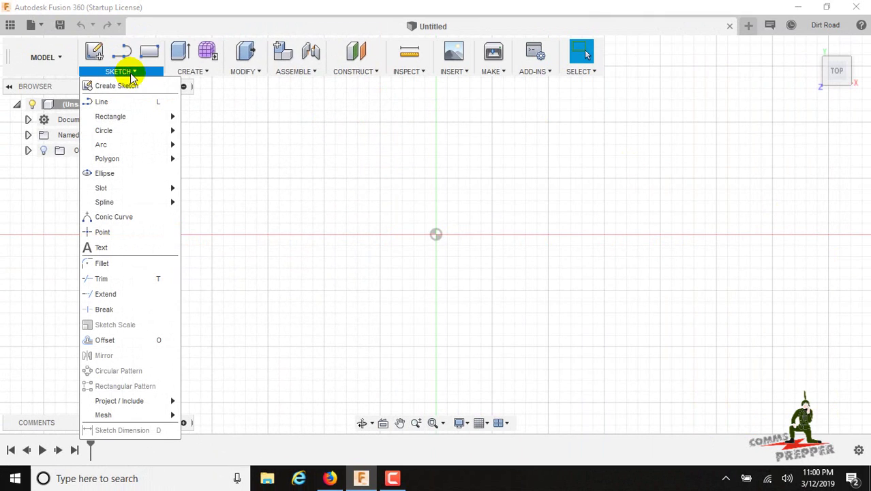
mouse_move(132, 130)
left_click(182, 135)
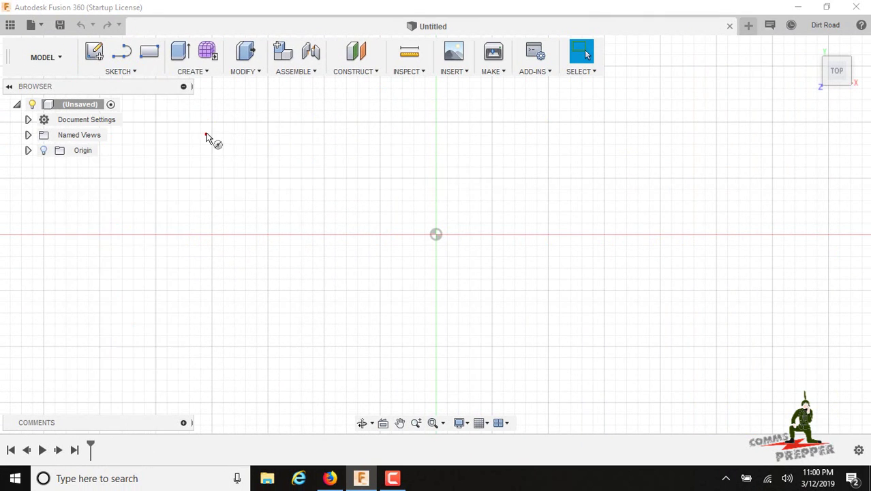
left_click(478, 198)
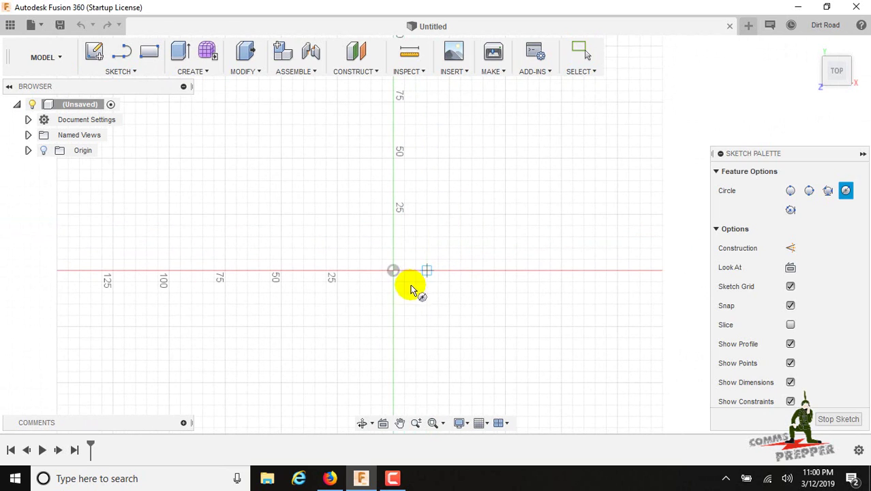
left_click(395, 271)
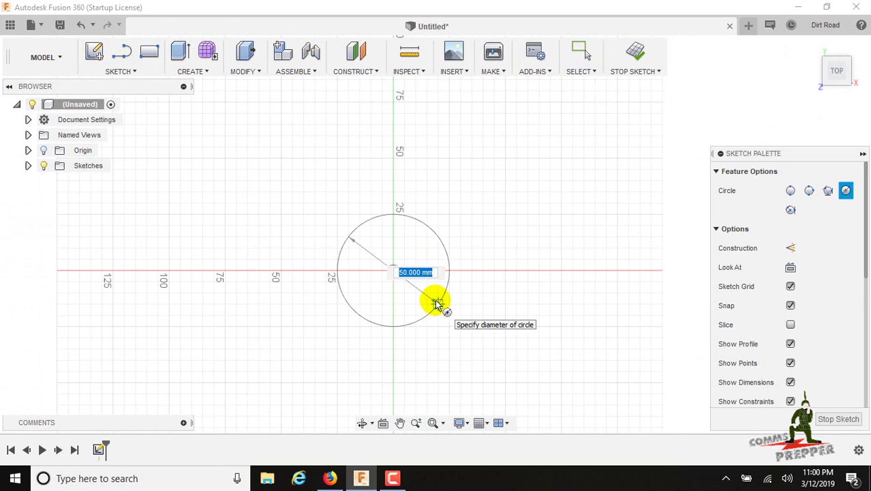
key("Return")
key("Escape")
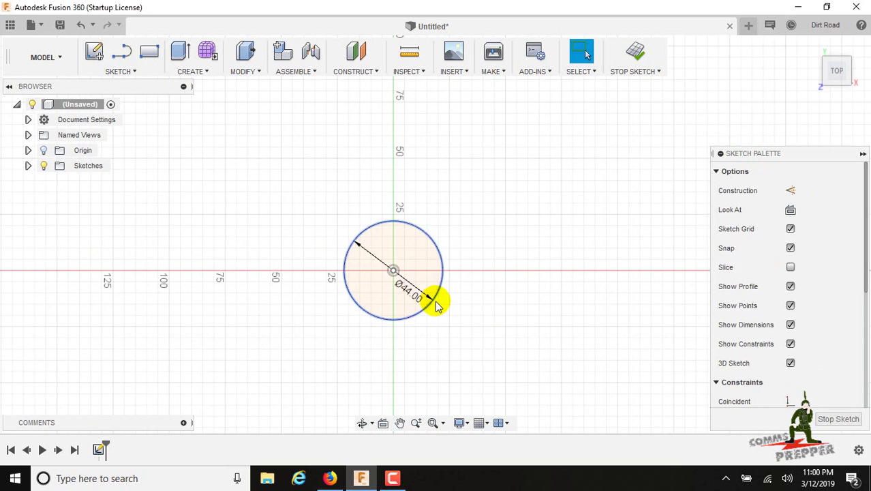
left_click(837, 419)
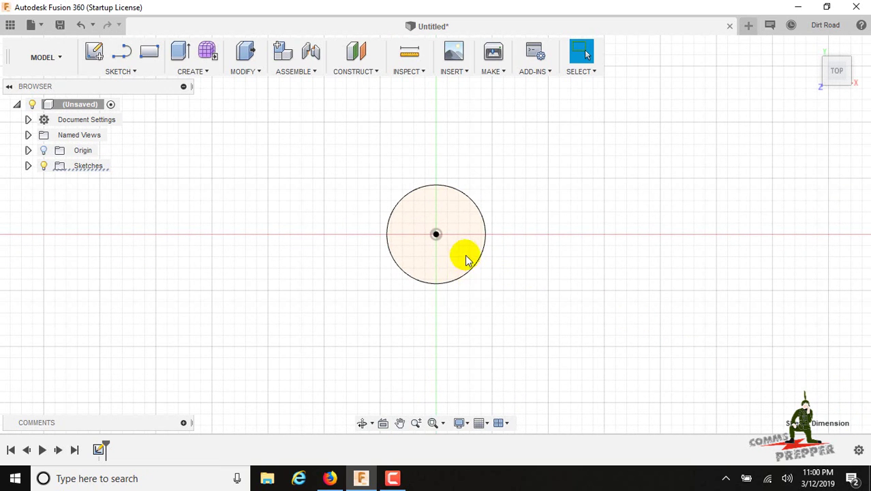
Extrude the 44 mm circle 3 mm to one side as a new body.
left_click(467, 260)
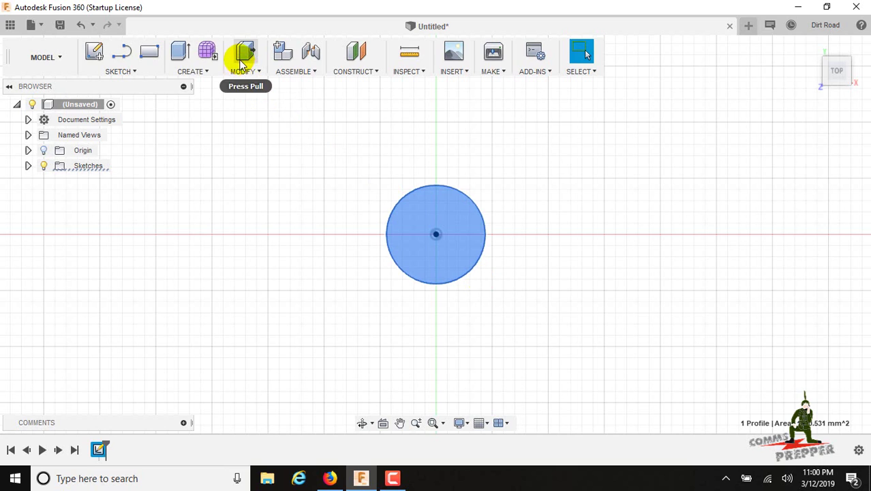
left_click(180, 52)
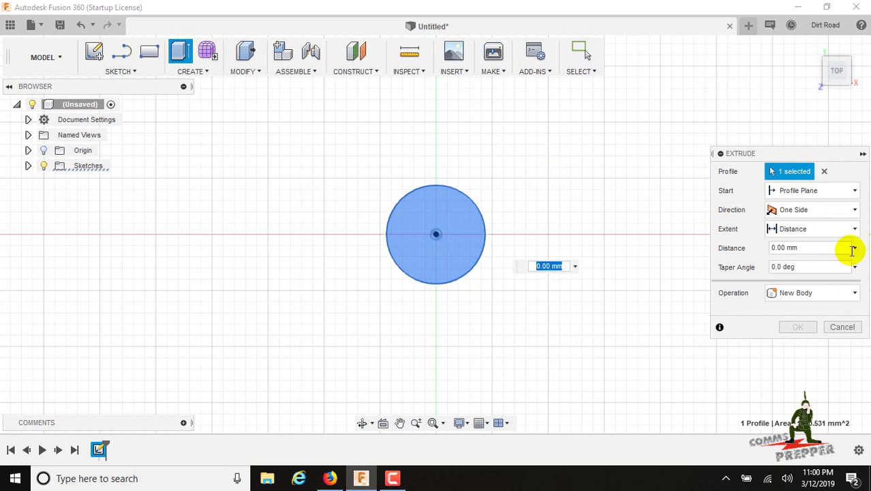
left_click(853, 251)
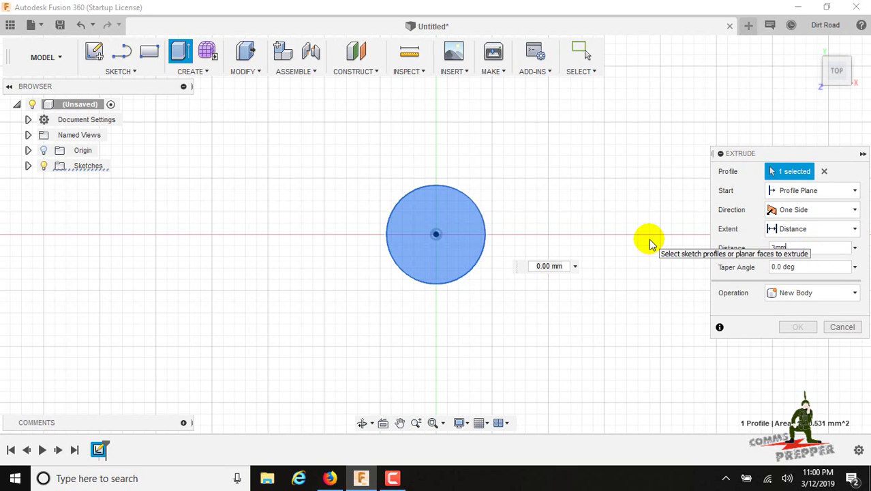
type("3mm")
left_click(798, 326)
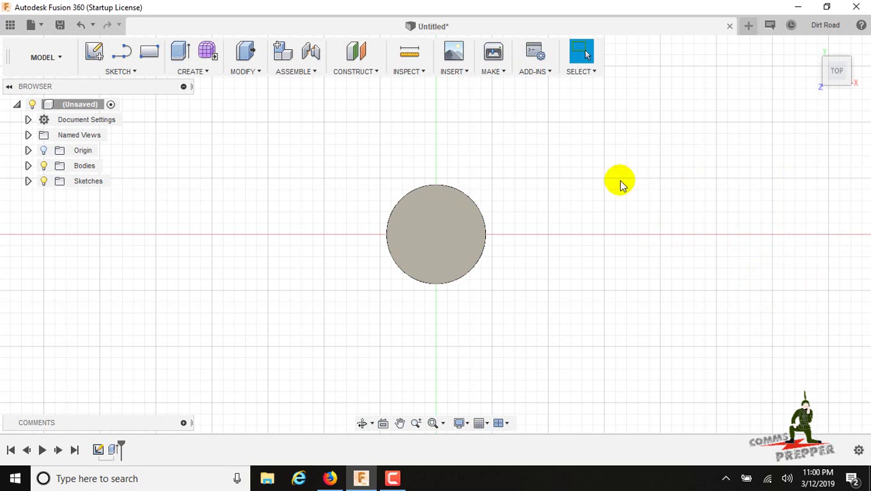
Set the opacity of the disc body to 30%.
left_click(826, 43)
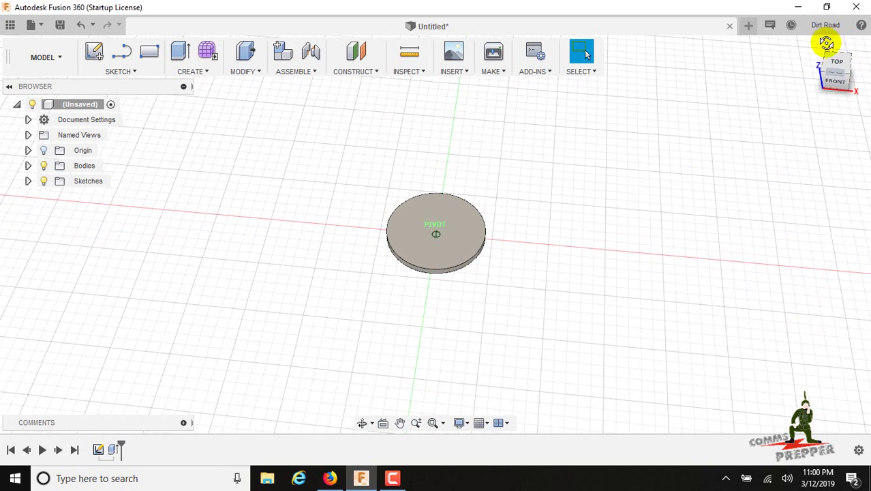
left_click(457, 225)
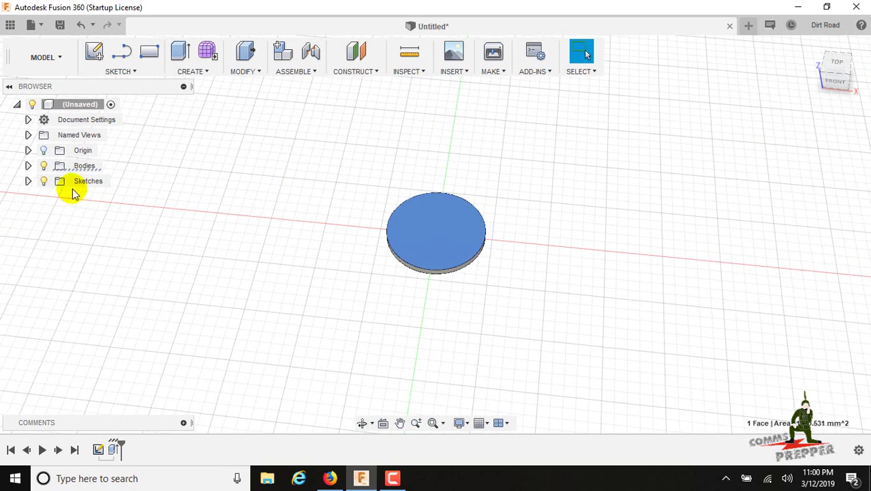
left_click(76, 167)
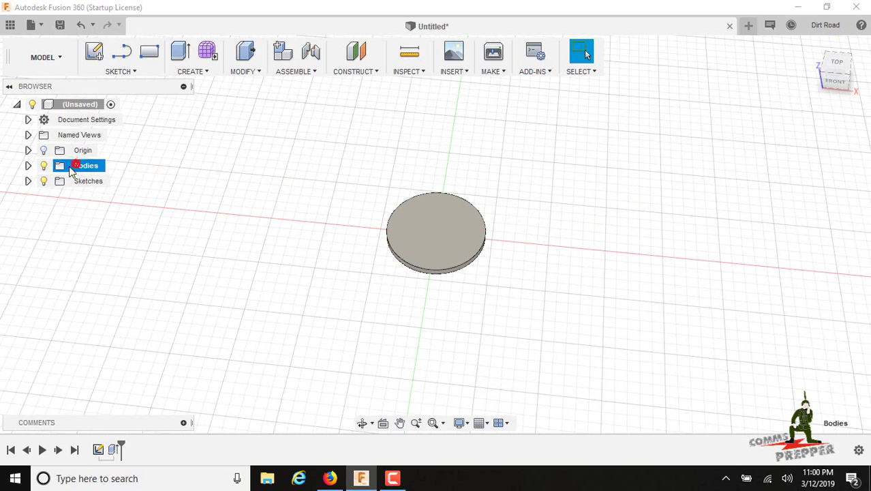
left_click(29, 166)
right_click(88, 181)
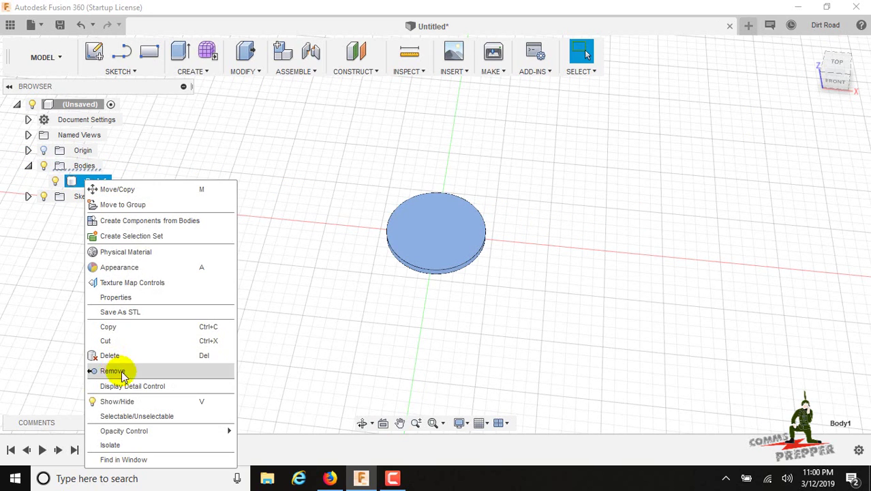
mouse_move(159, 432)
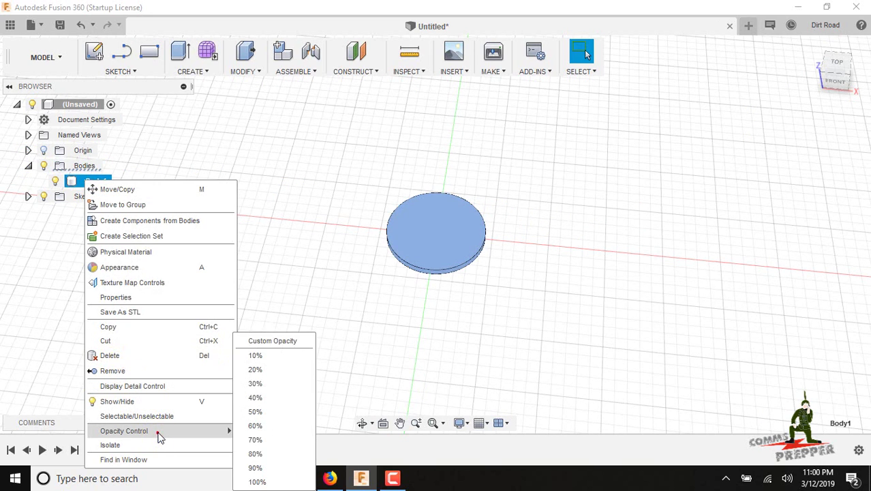
left_click(263, 386)
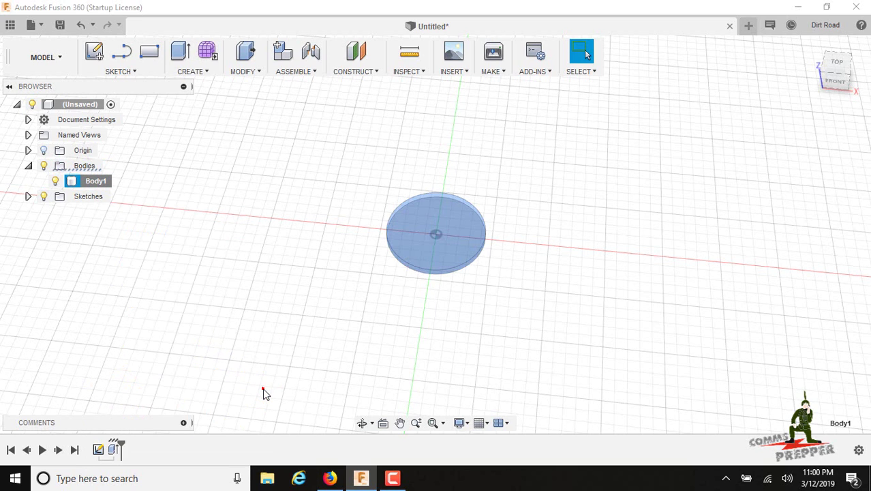
Examine the translucent disc from above and at an angle, looking closely at its top face and edge.
left_click(837, 68)
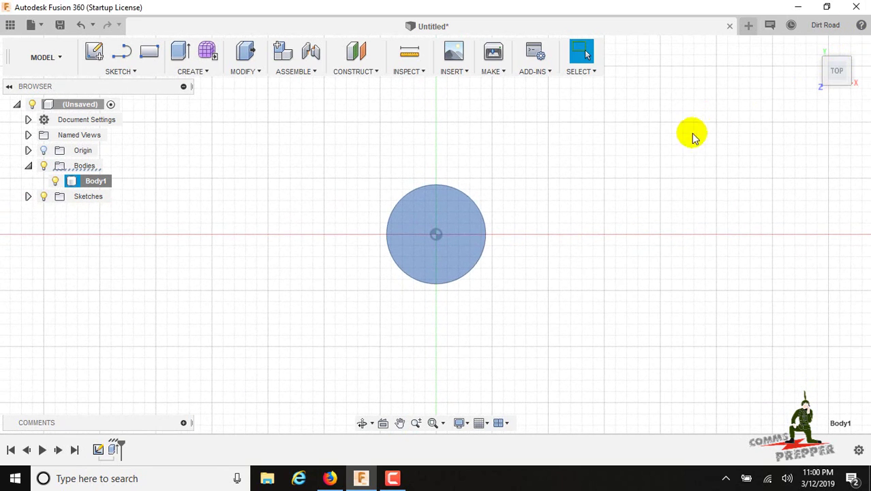
left_click(832, 69)
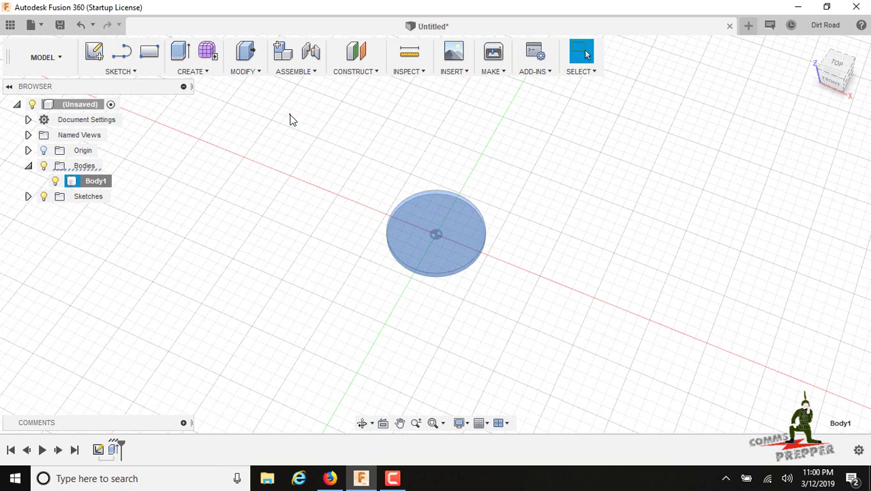
left_click(291, 120)
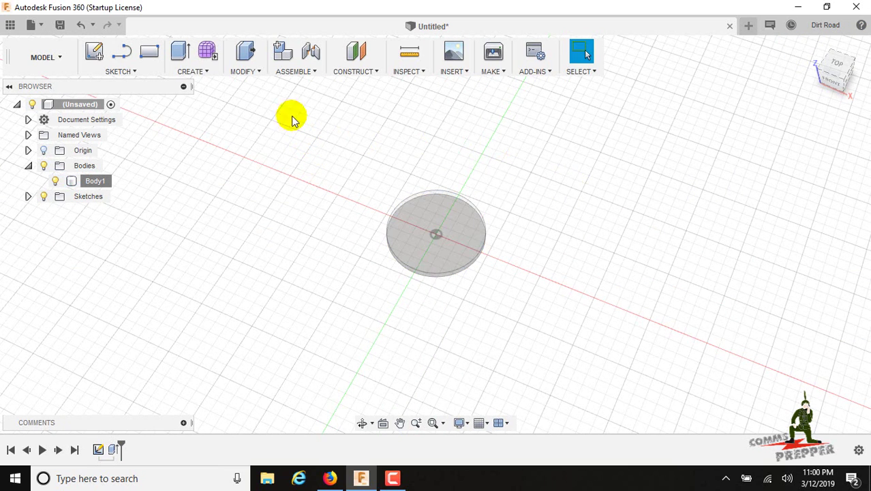
left_click(431, 213)
left_click(428, 192)
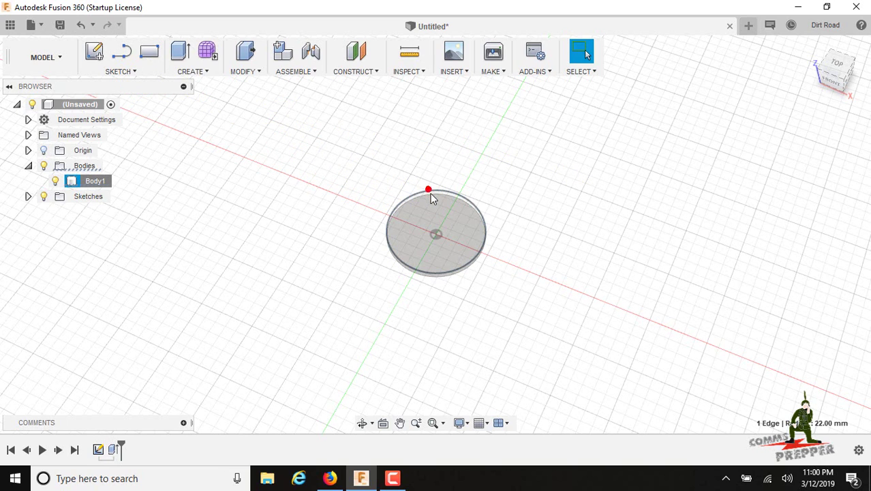
left_click(453, 231)
scroll(453, 232, "down", 2)
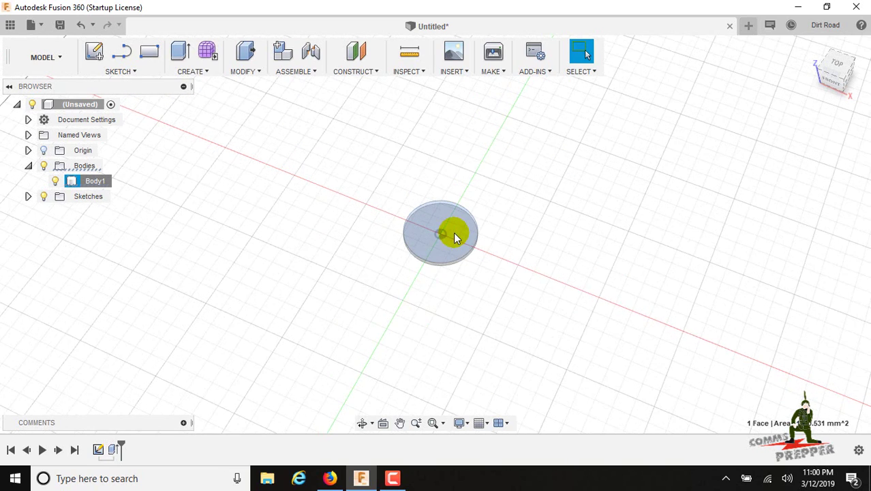
scroll(455, 233, "up", 4)
scroll(457, 235, "up", 2)
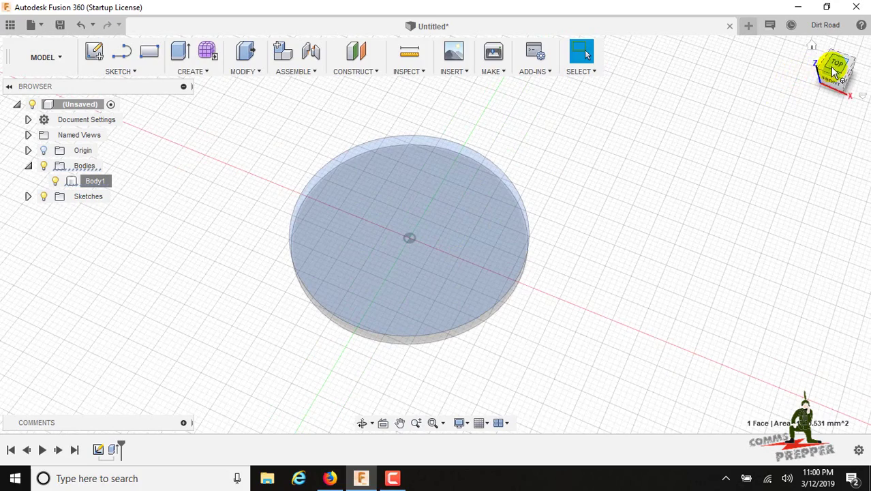
Sketch a 38 mm diameter circle on the disc's top face, centred on the origin, and finish the sketch.
mouse_move(838, 52)
left_mouse_down()
mouse_move(832, 40)
mouse_move(837, 65)
left_mouse_up()
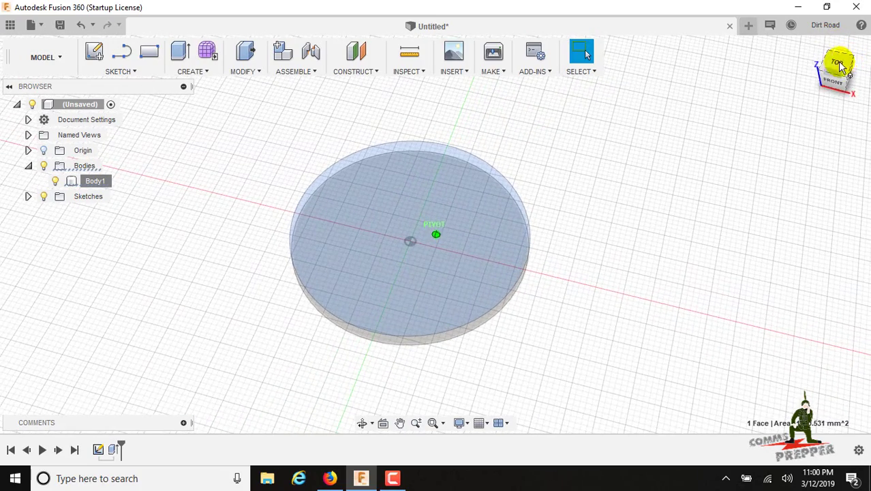
left_click(143, 73)
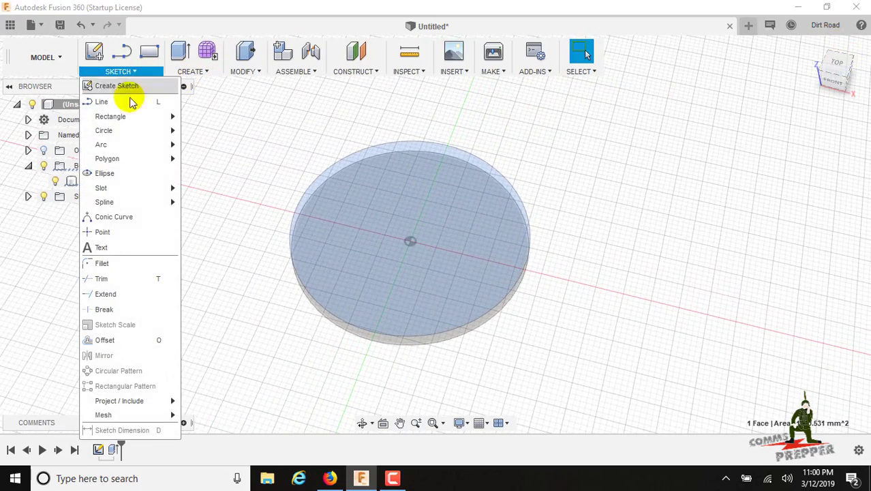
left_click(121, 128)
left_click(196, 131)
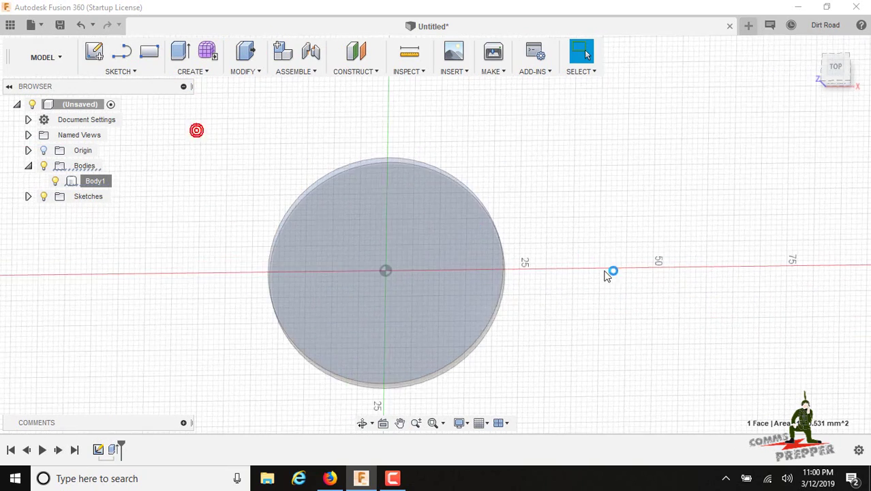
left_click(359, 299)
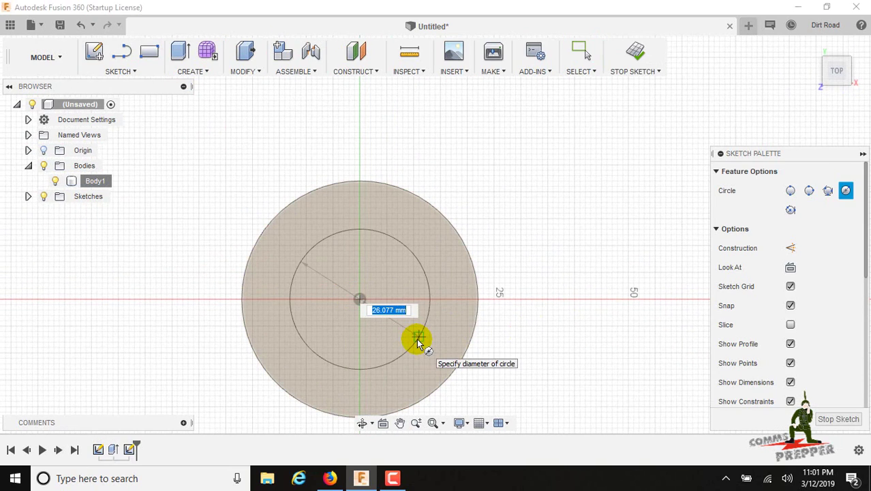
type("38mm")
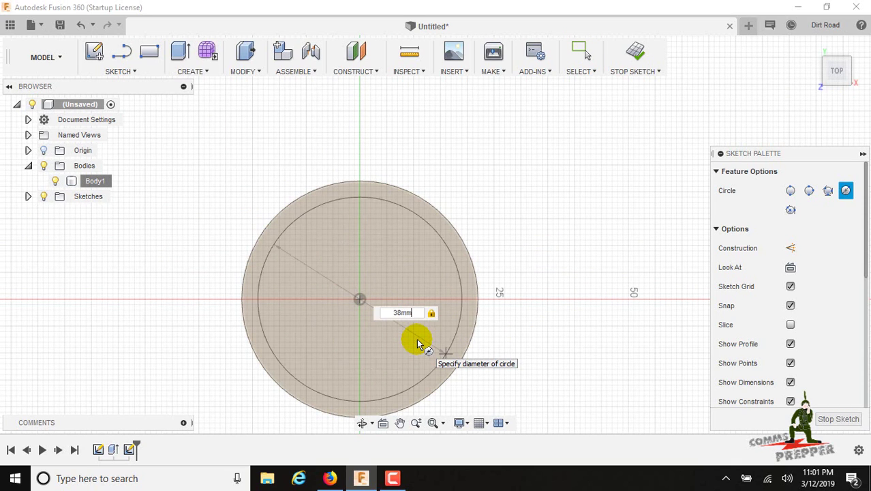
key("Return")
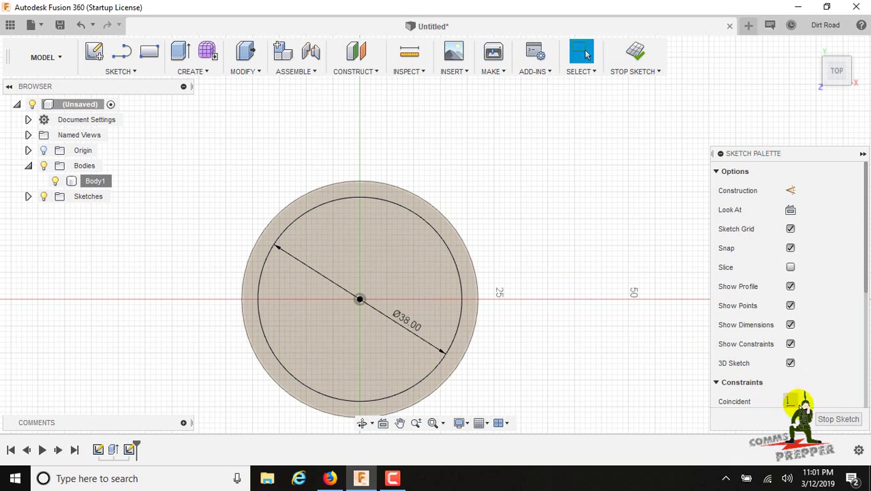
left_click(839, 418)
Extrude the 38 mm circle 5 mm upward from the disc's top face, joining it to the existing body.
left_click(496, 250)
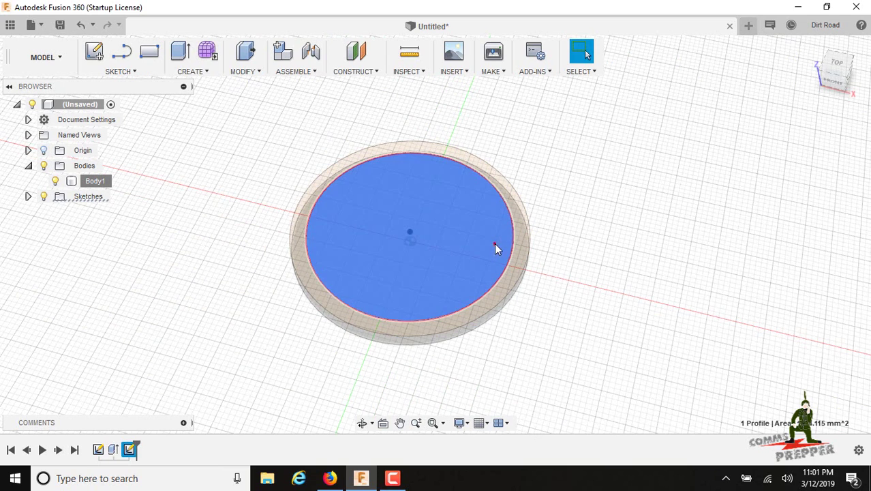
left_click(183, 52)
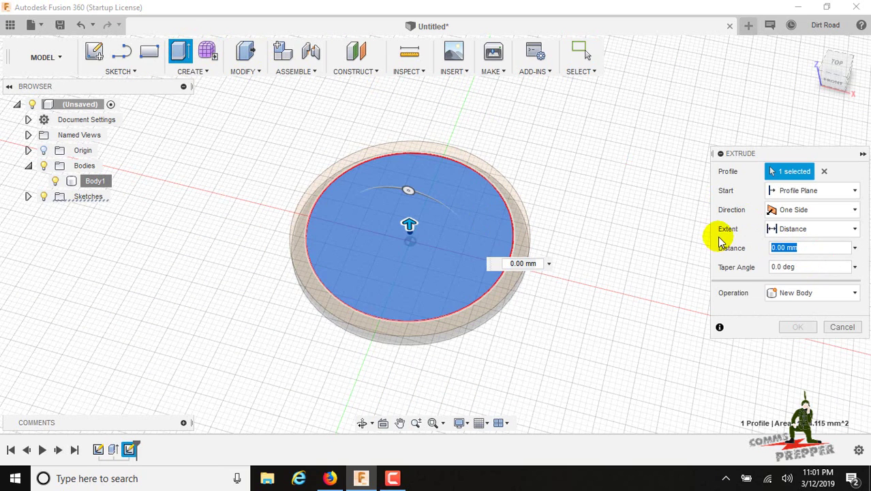
type("5mm")
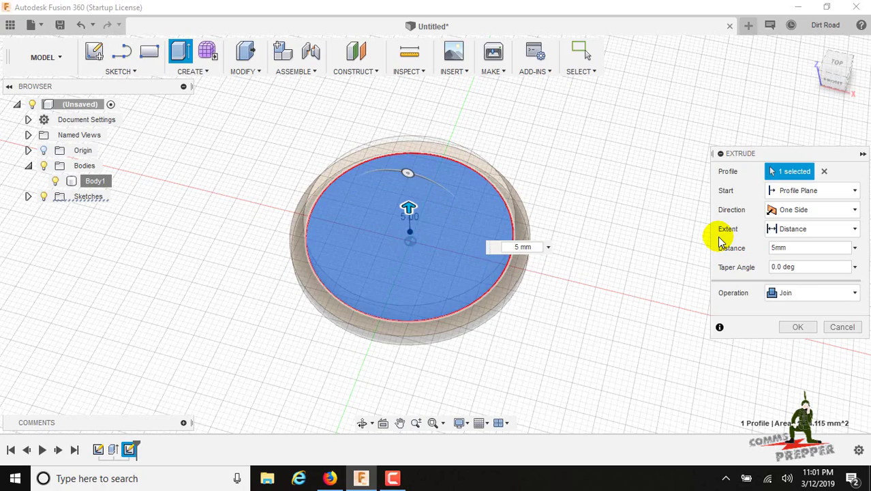
left_click(799, 327)
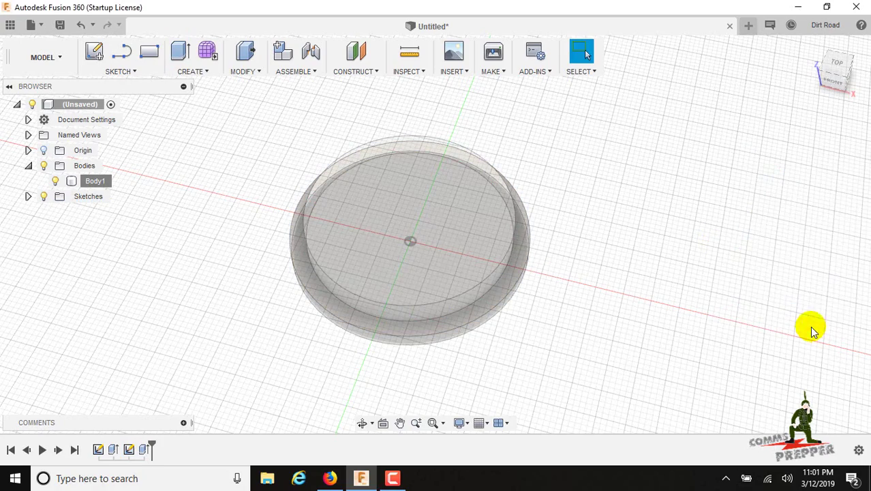
left_click(836, 65)
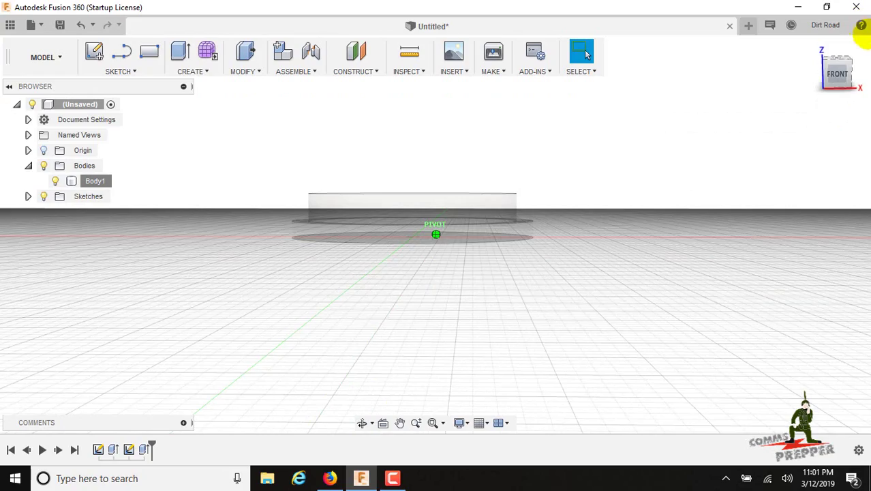
left_click_drag(861, 33, 839, 69)
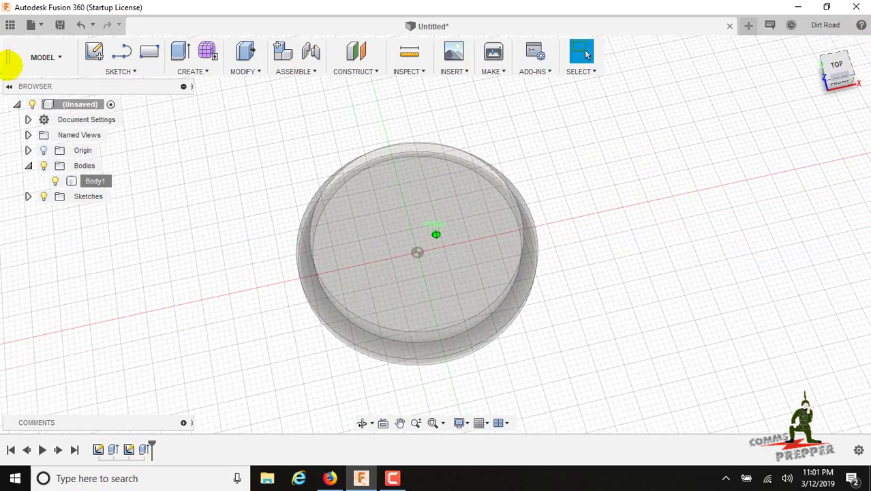
left_click(840, 69)
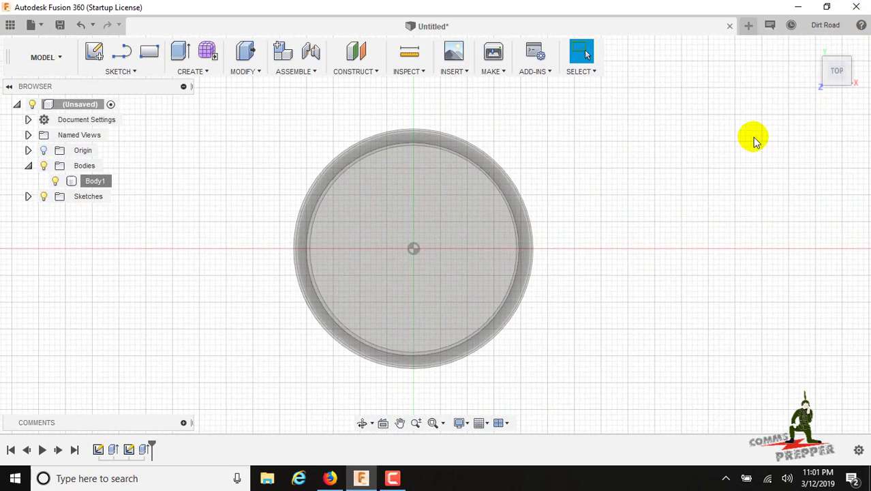
Create a construction plane offset 16 mm above the top face of the 38 mm raised section.
mouse_move(837, 70)
left_mouse_down()
mouse_move(824, 52)
mouse_move(825, 59)
left_mouse_up()
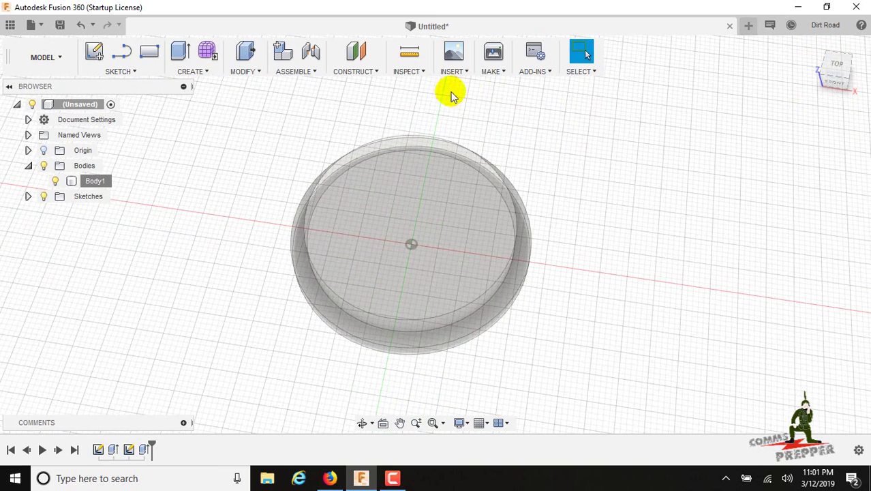
left_click(380, 75)
left_click(380, 83)
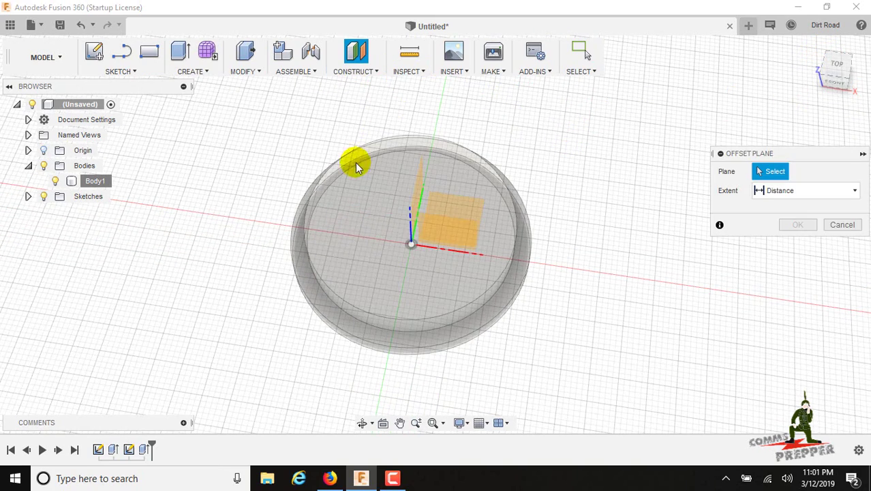
left_click(362, 189)
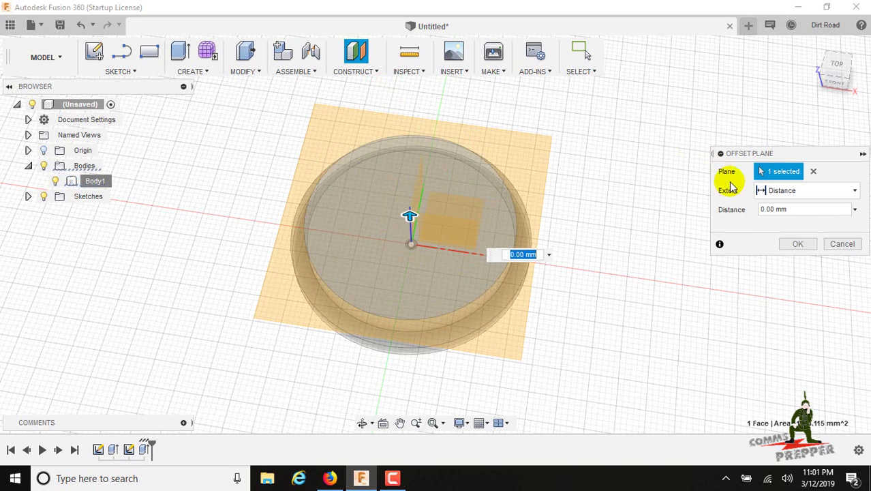
type("1")
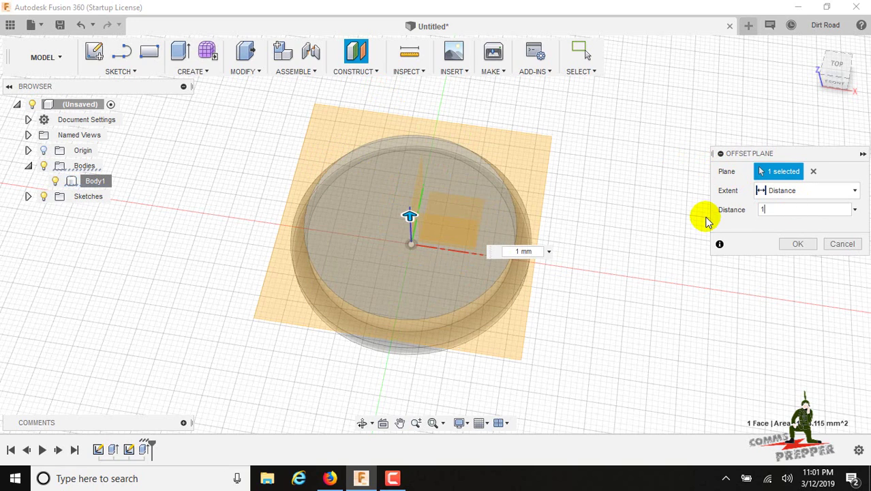
type("6mm")
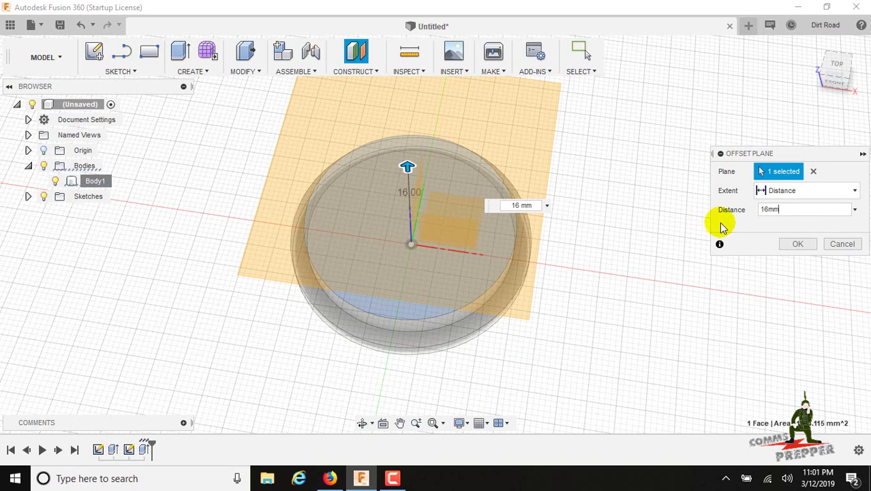
left_click(798, 243)
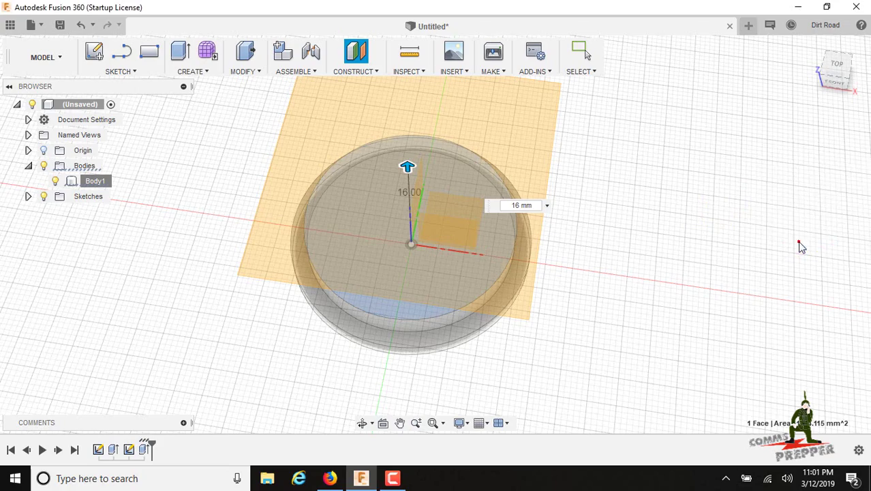
Sketch a 24 mm by 24 mm center rectangle on the offset plane, centred on the origin, and finish the sketch.
left_click(837, 74)
mouse_move(848, 90)
left_mouse_down()
mouse_move(825, 24)
mouse_move(845, 80)
left_mouse_up()
left_click(839, 73)
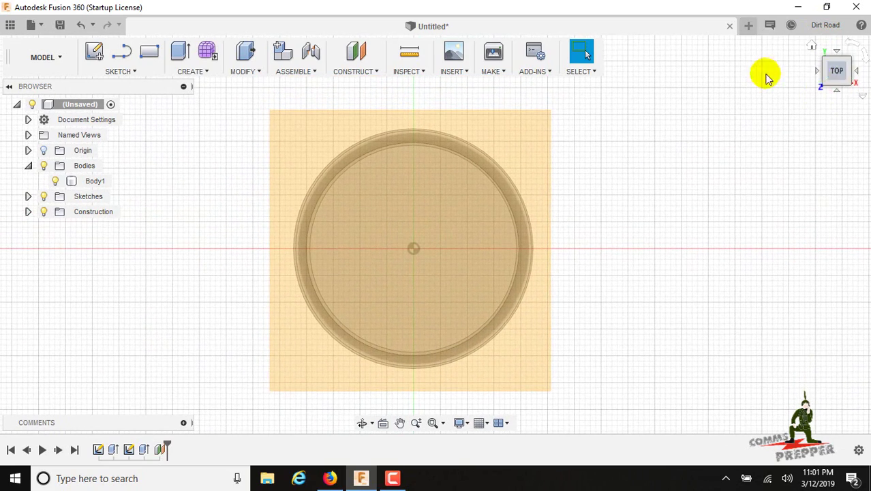
left_click(137, 73)
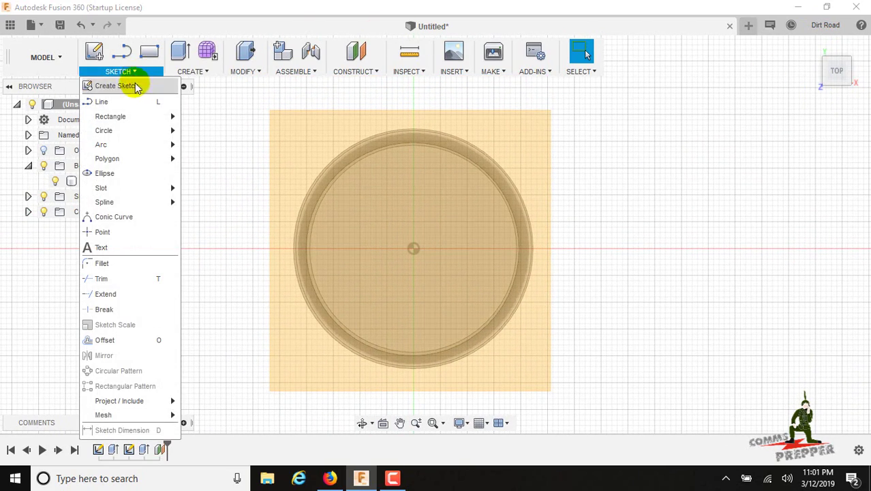
mouse_move(136, 116)
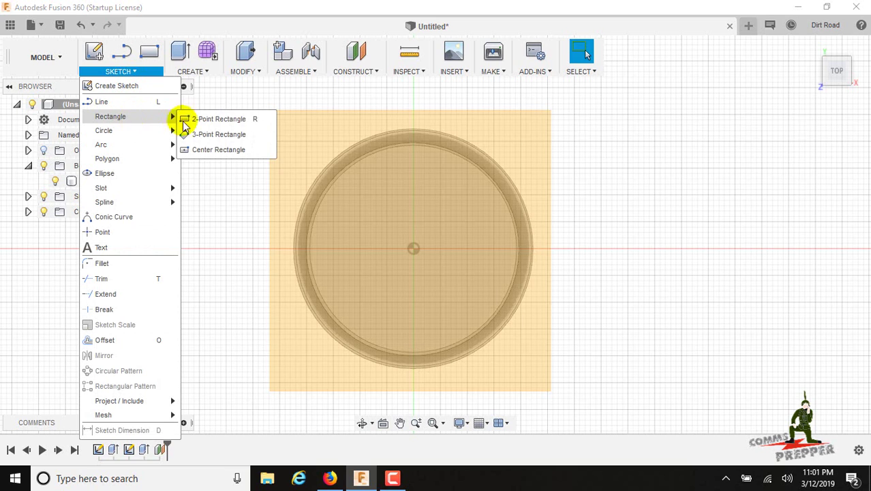
left_click(221, 149)
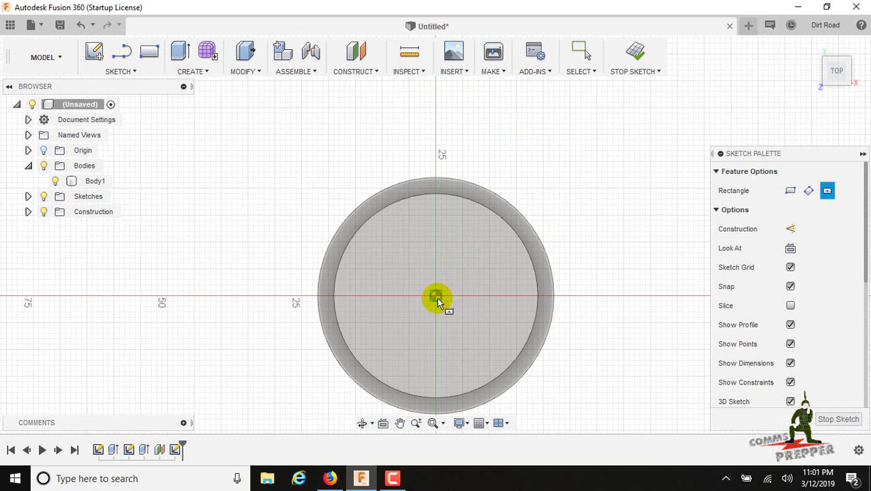
left_click_drag(440, 304, 478, 333)
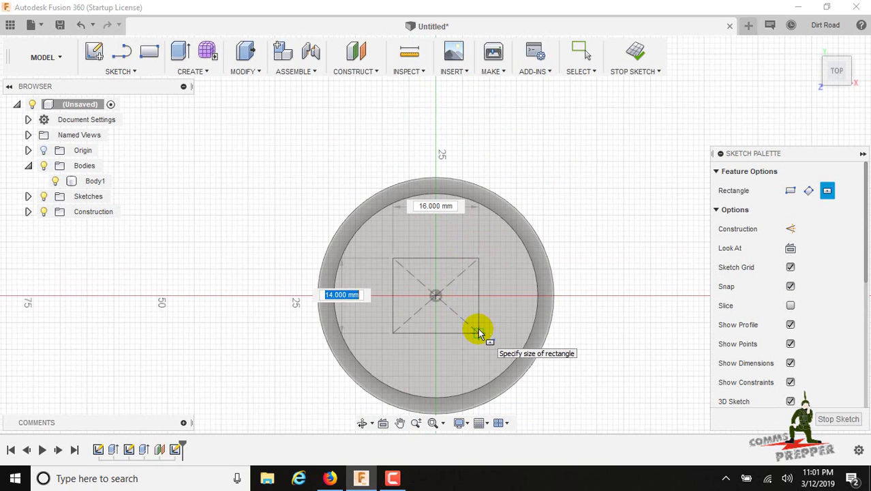
key("Tab")
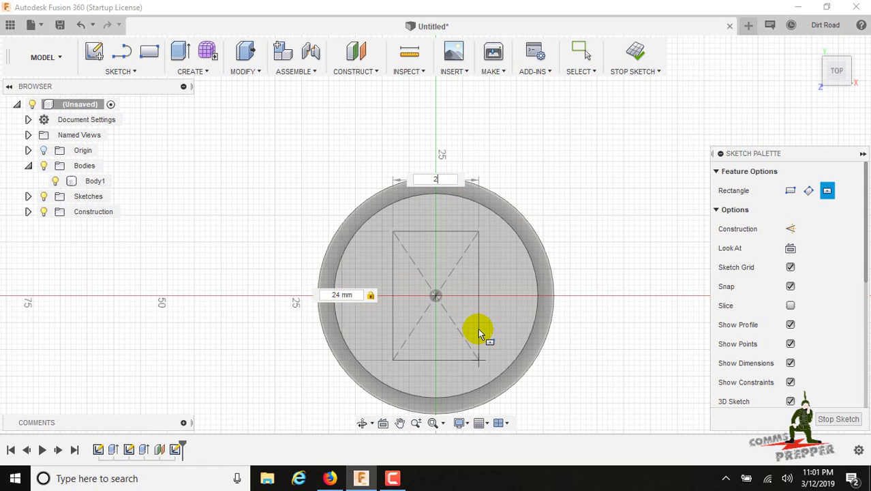
type("24mm")
key("Tab")
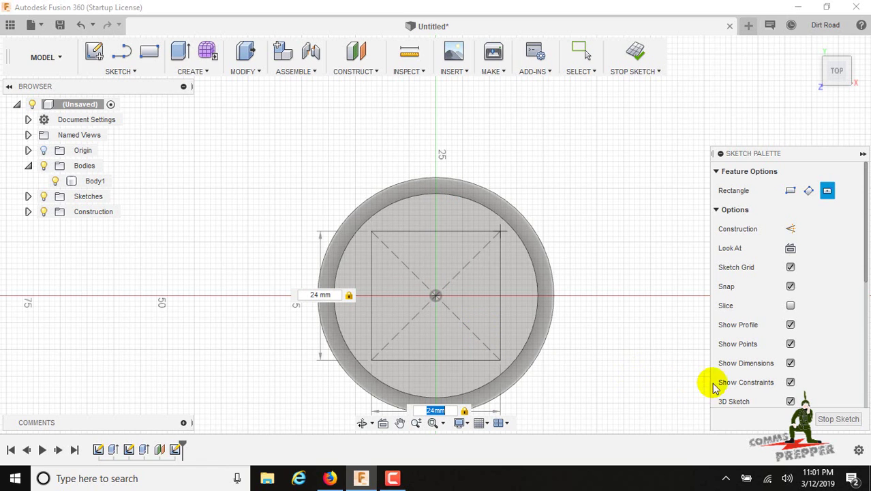
left_click(822, 420)
Loft from the raised section's circular top face to the square sketch profile above, joining it to the existing body.
left_click(840, 72)
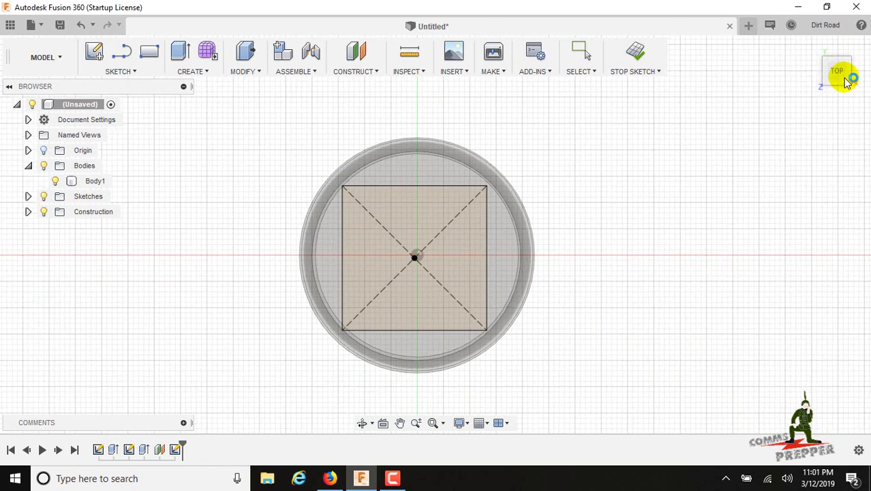
left_click_drag(845, 77, 811, 15)
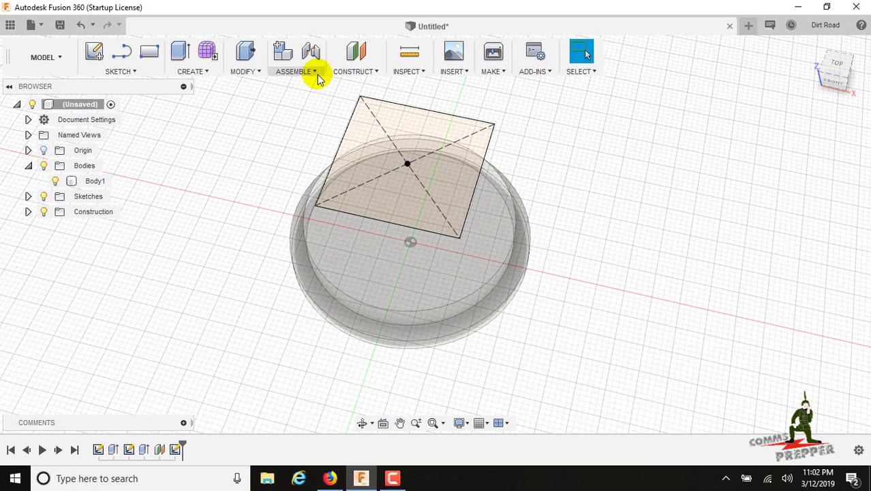
left_click(258, 72)
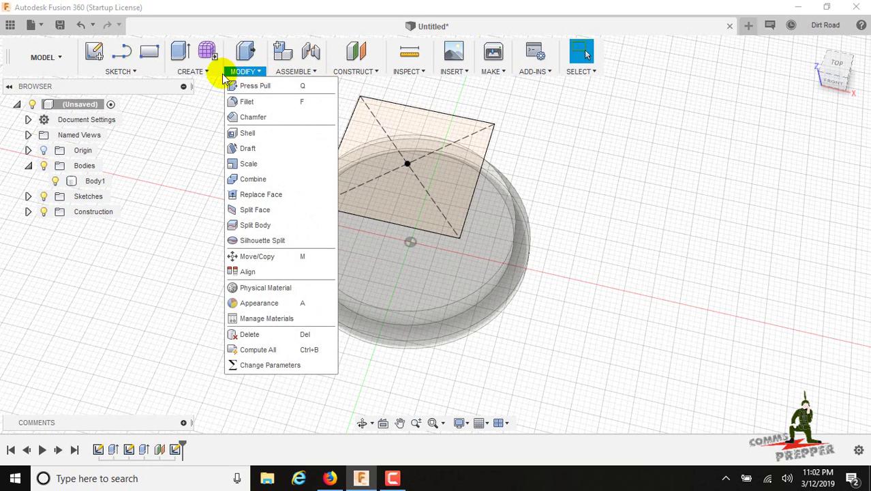
left_click(193, 71)
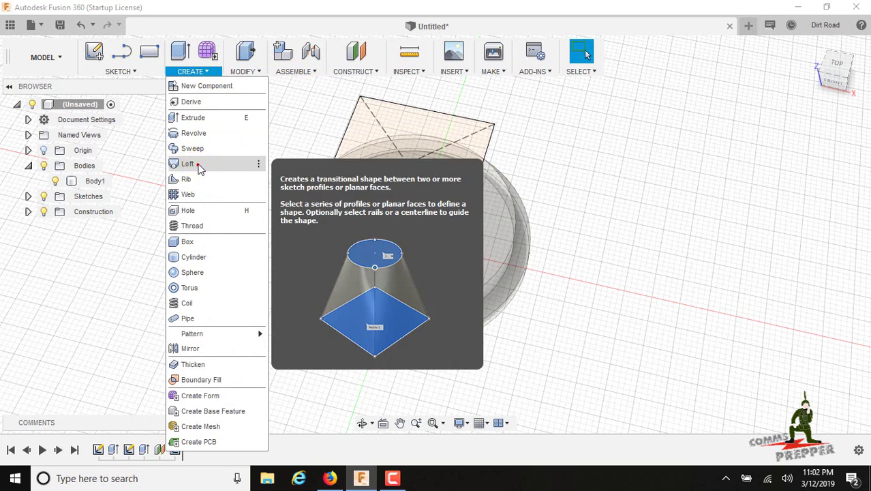
left_click(199, 169)
left_click(343, 266)
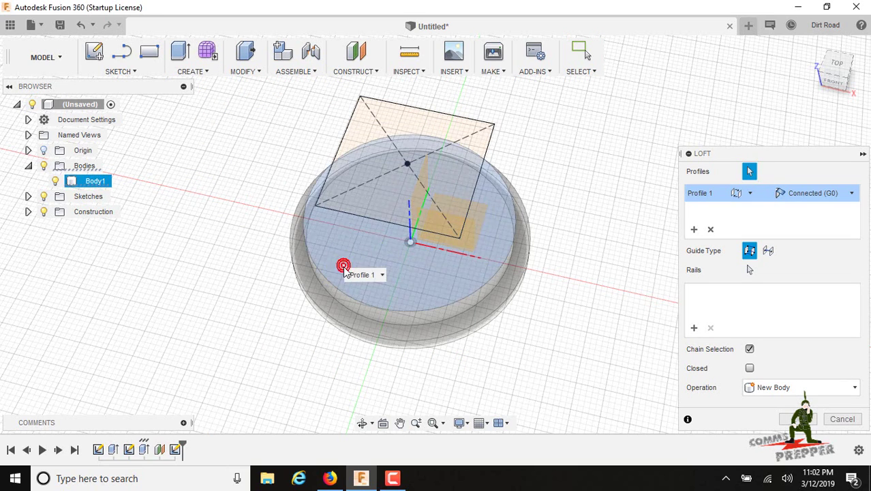
left_click(361, 162)
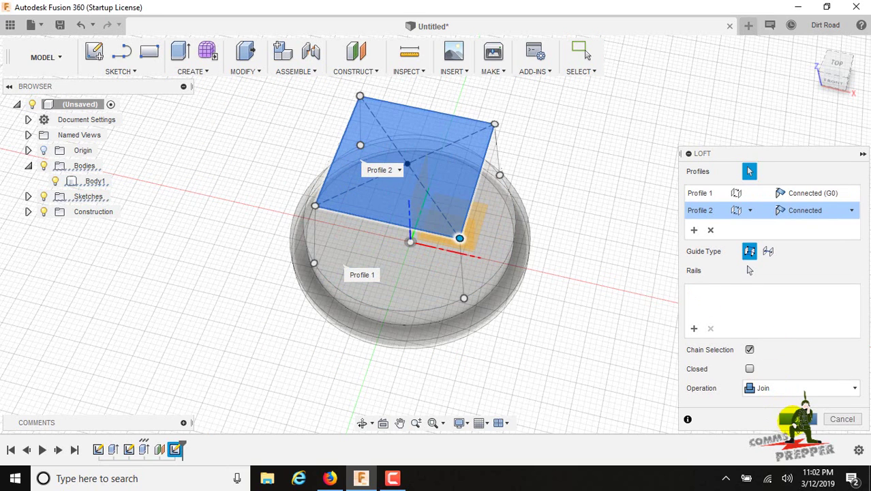
left_click(796, 419)
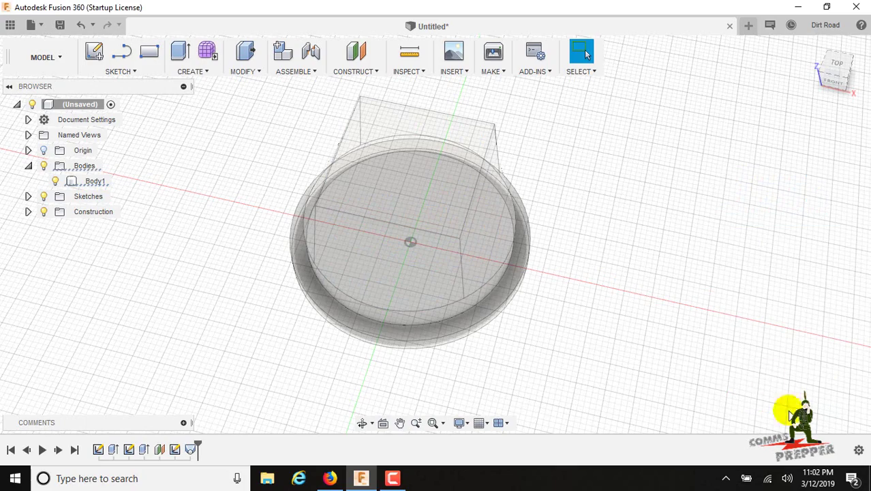
Sketch a two-point rectangle 16.3 mm wide and 8.44 mm high in the upper half of the loft's square top face.
left_click(837, 67)
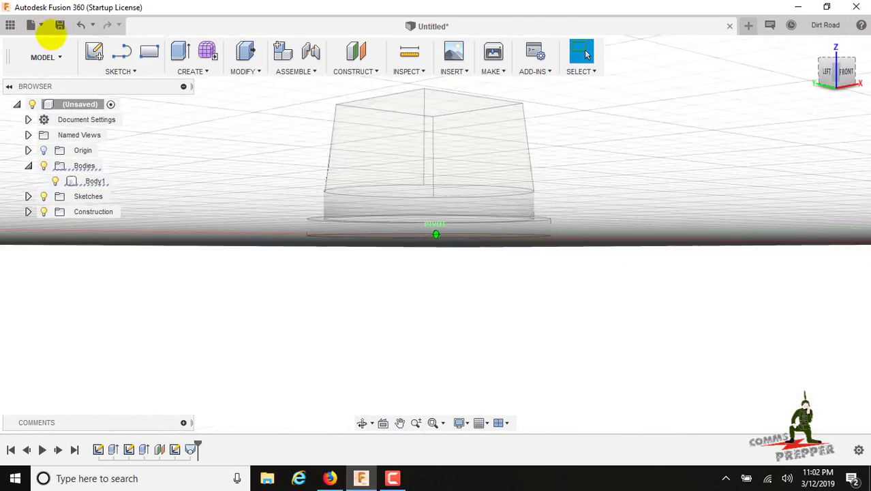
middle_click_drag(48, 23, 861, 72, "shift")
left_click(837, 67)
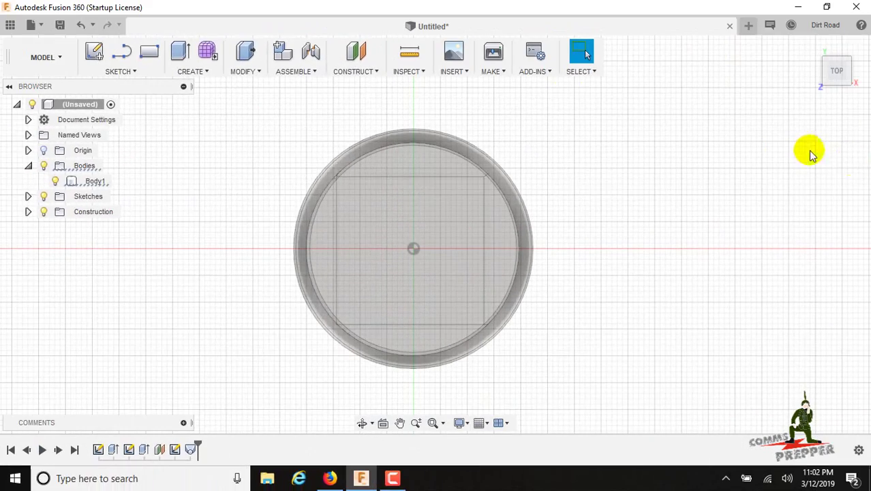
left_click(409, 167)
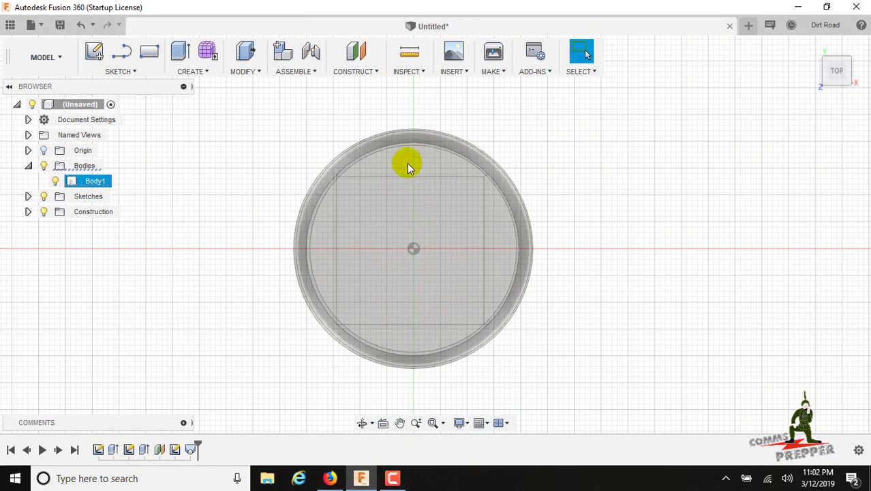
left_click(399, 211)
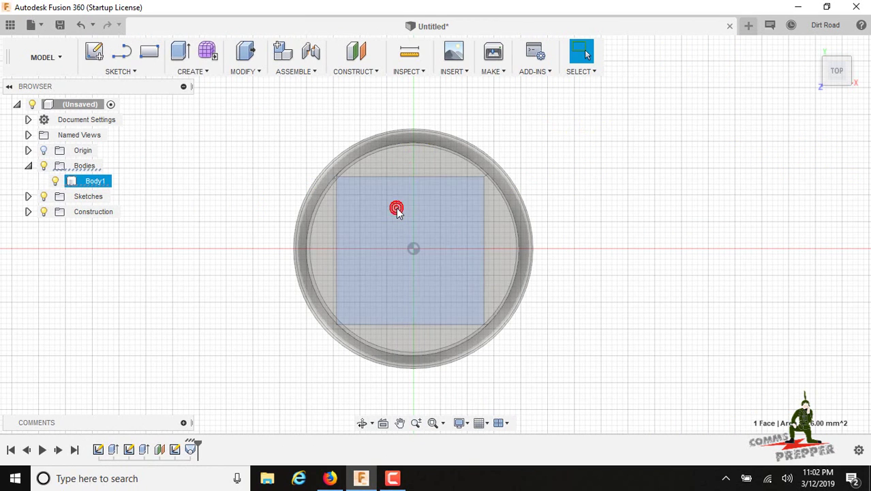
left_click(137, 71)
left_click(134, 120)
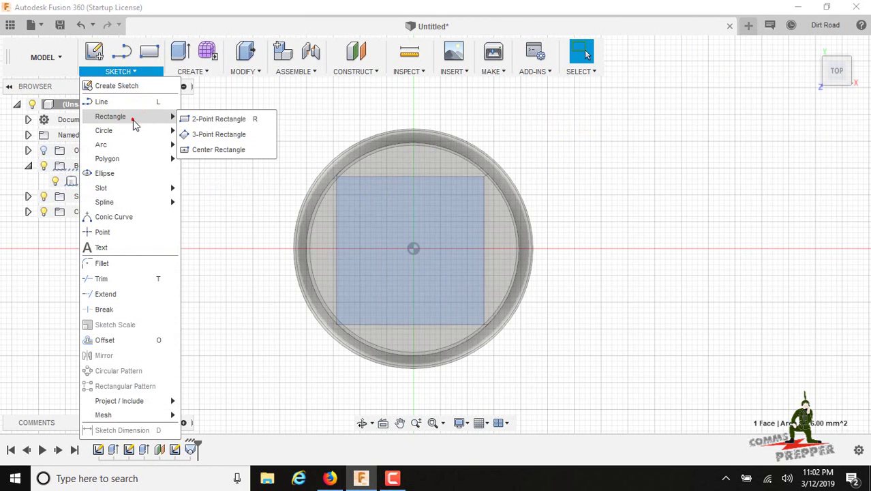
left_click(201, 119)
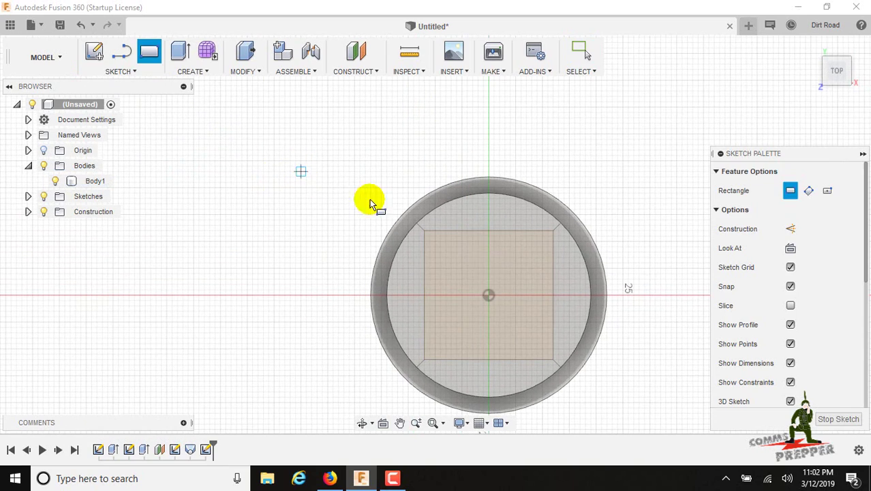
scroll(671, 320, "up", 3)
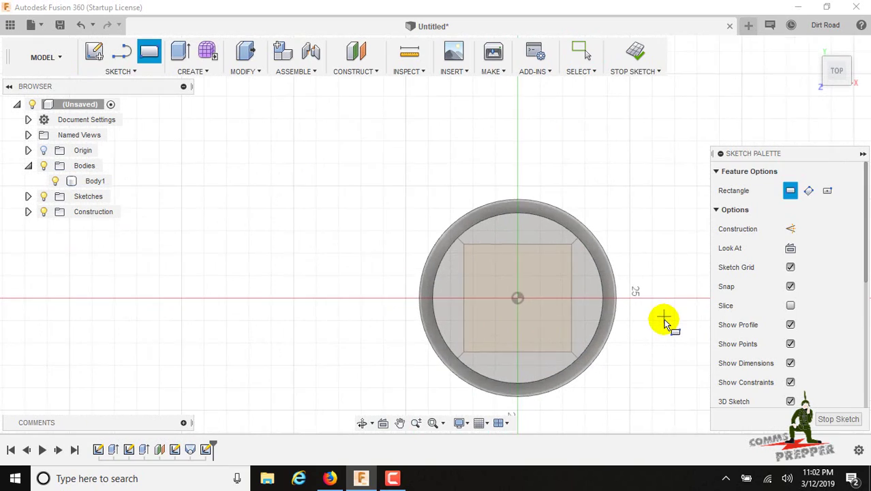
scroll(667, 320, "up", 2)
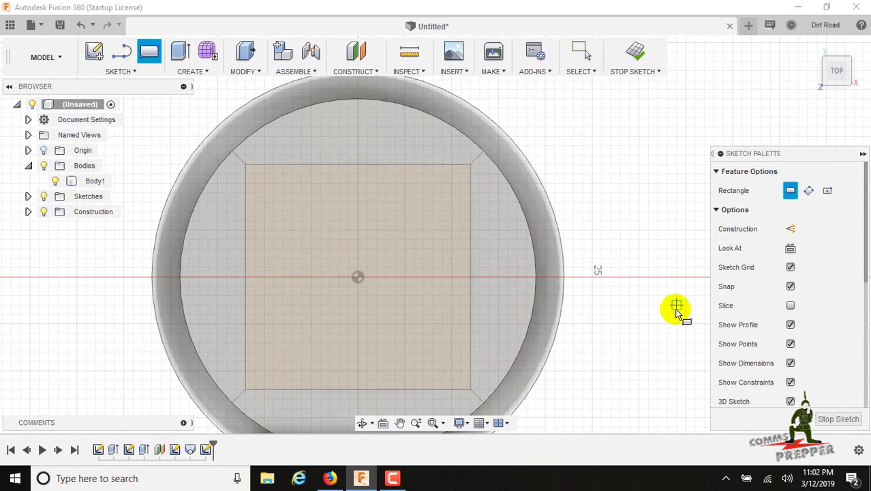
left_click(283, 183)
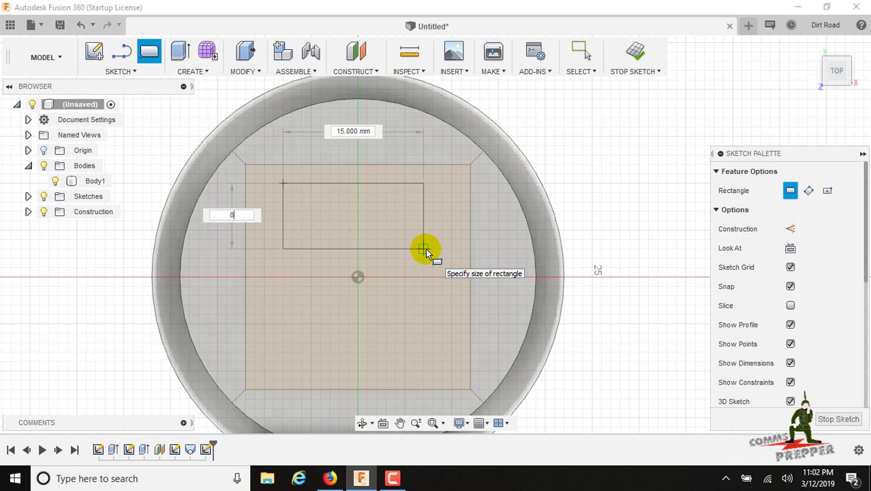
key("Tab")
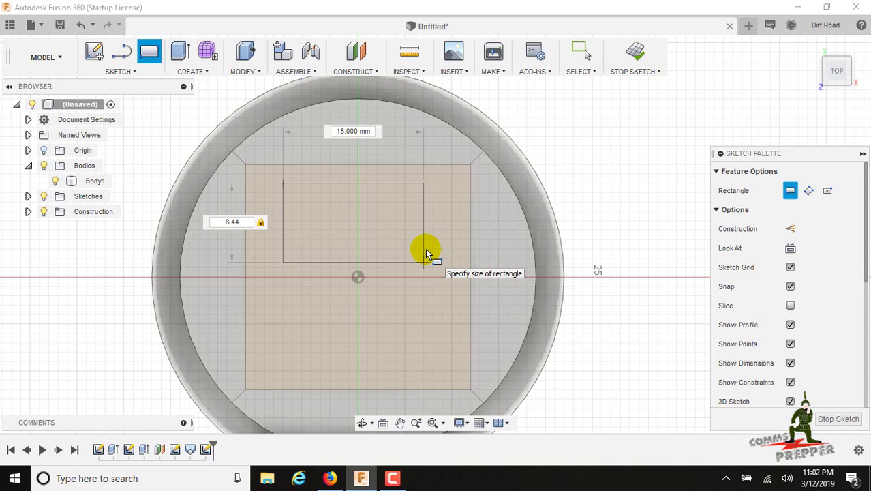
key("Tab")
type("1")
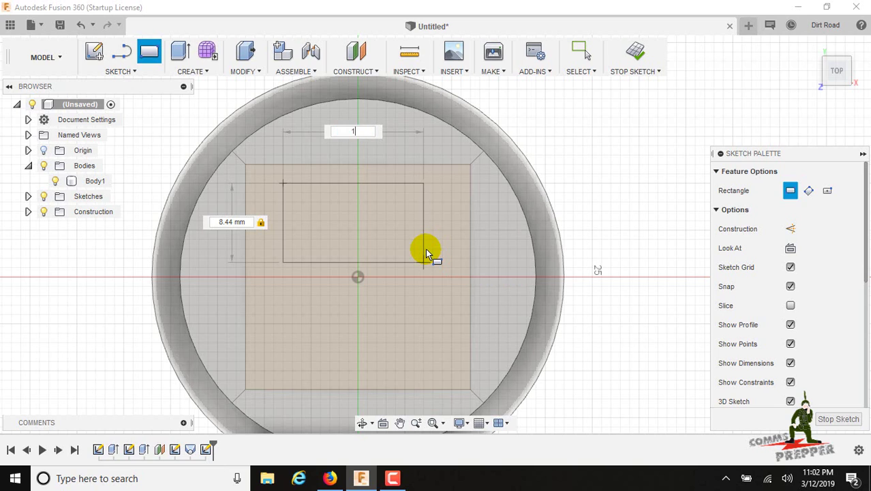
type("6.")
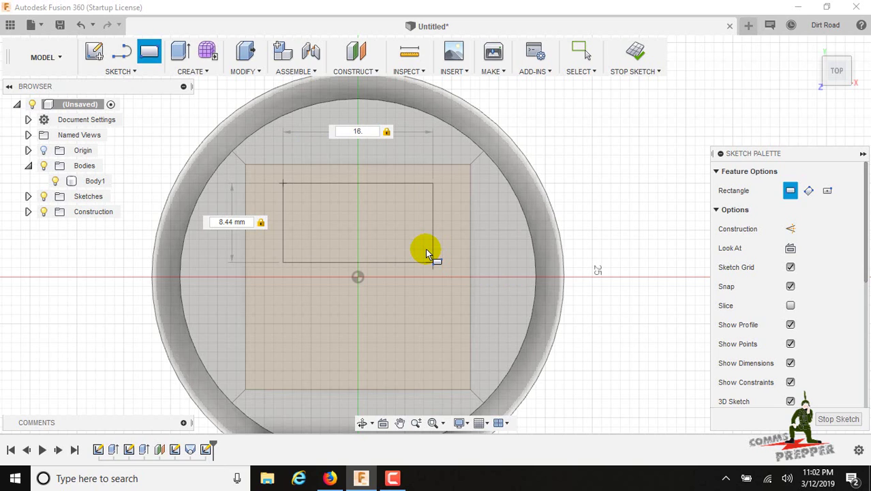
type("3")
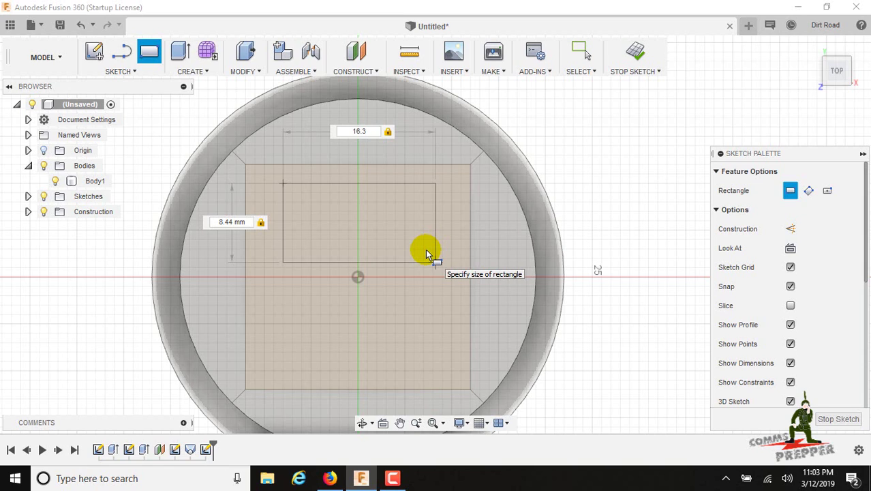
key("Return")
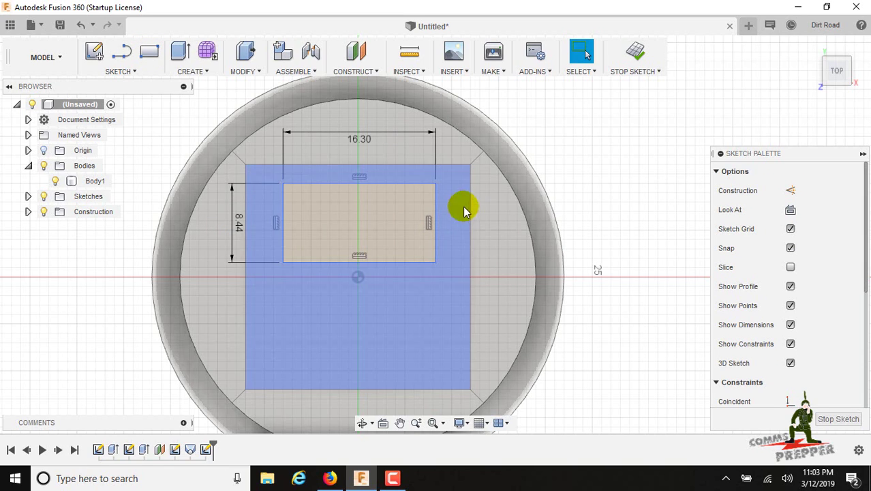
Extrude the 16.3 mm by 8.44 mm rectangle profile by -24 mm as a cut through the body.
left_click(398, 200)
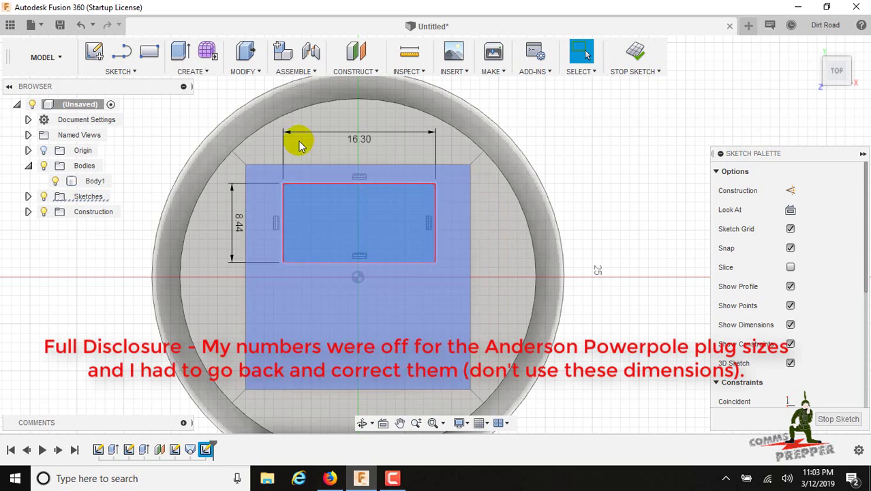
left_click(187, 55)
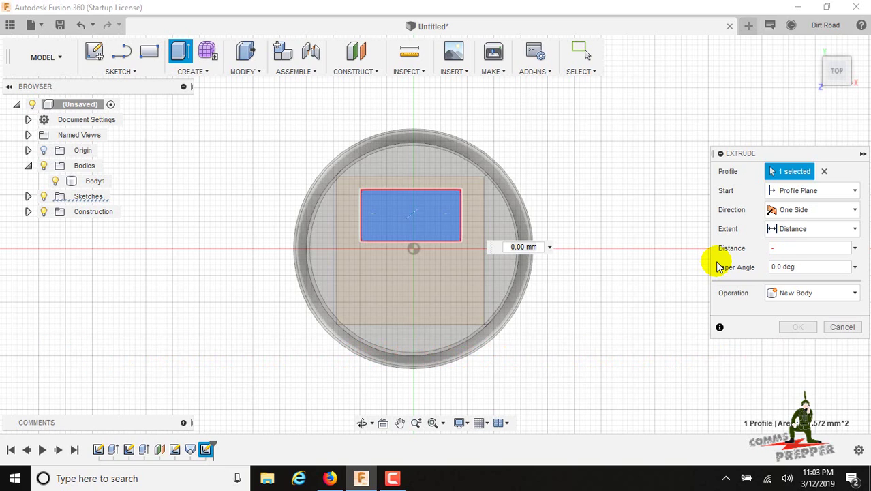
type("-24")
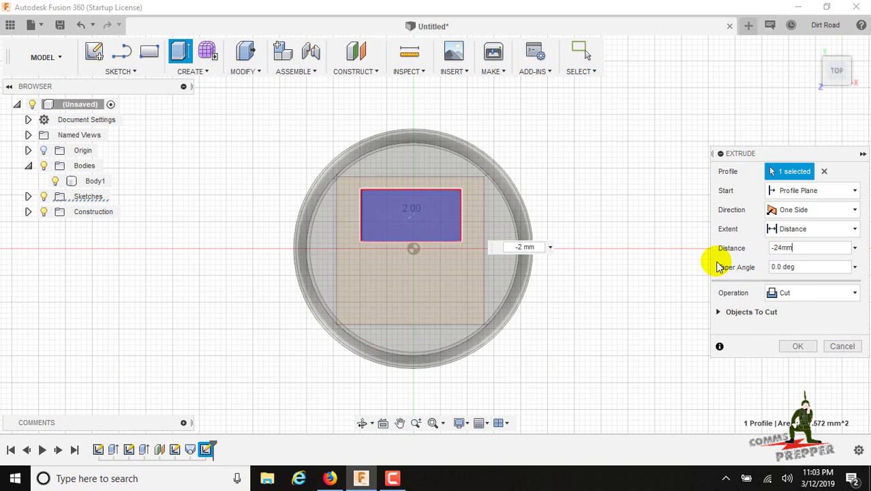
type("mm")
key("Return")
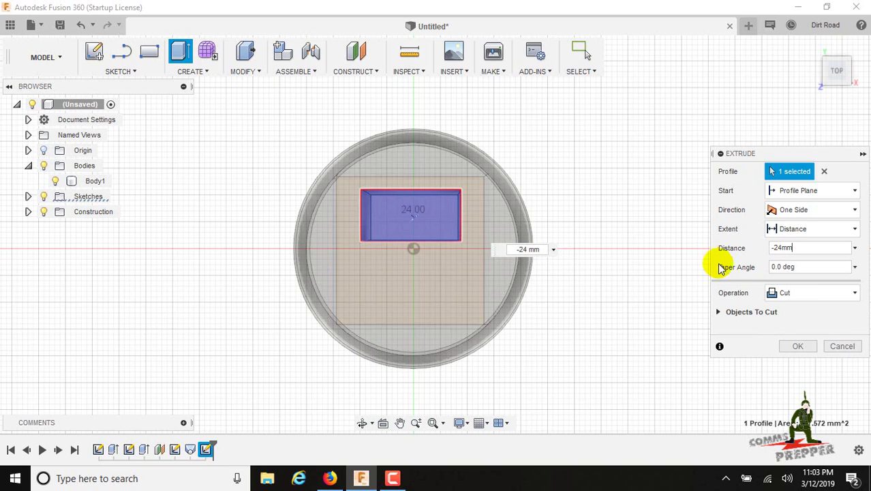
left_click(798, 345)
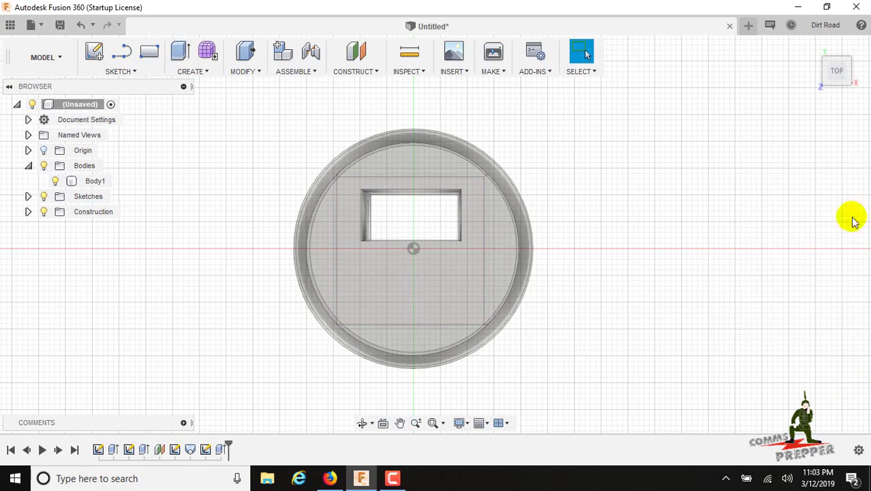
left_click(823, 55)
middle_click_drag(10, 27, 10, 53, "shift")
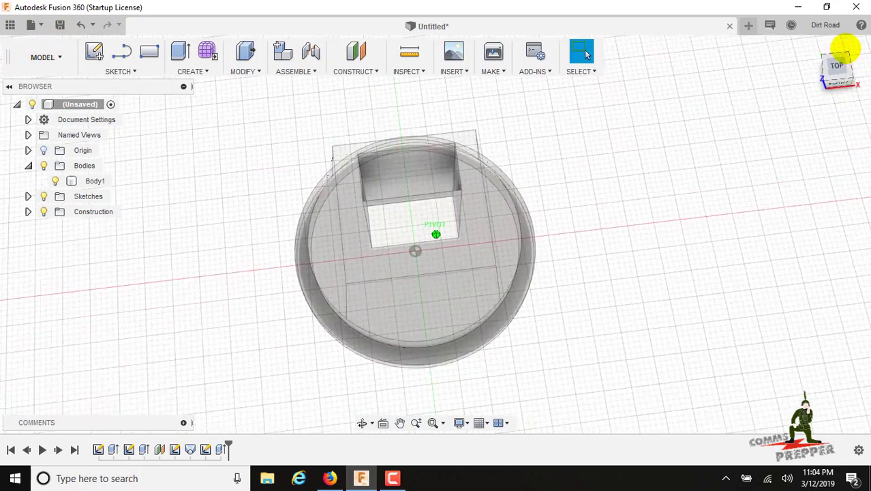
left_click(837, 74)
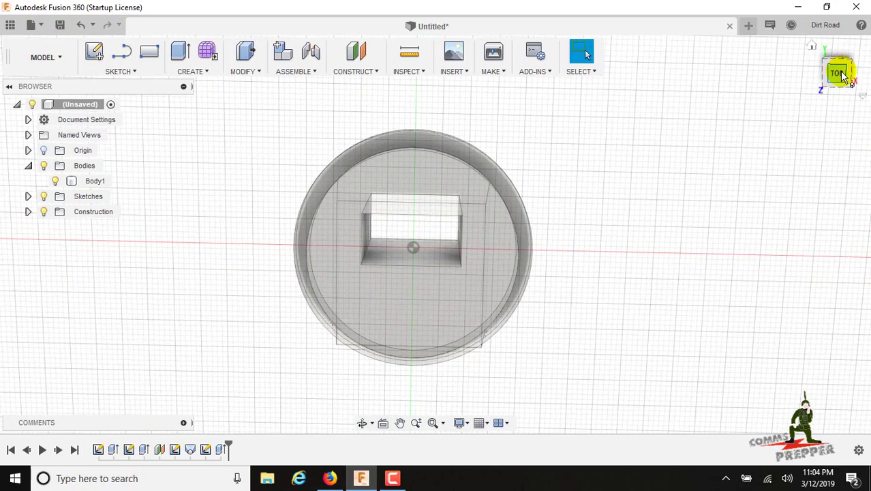
left_click(841, 75)
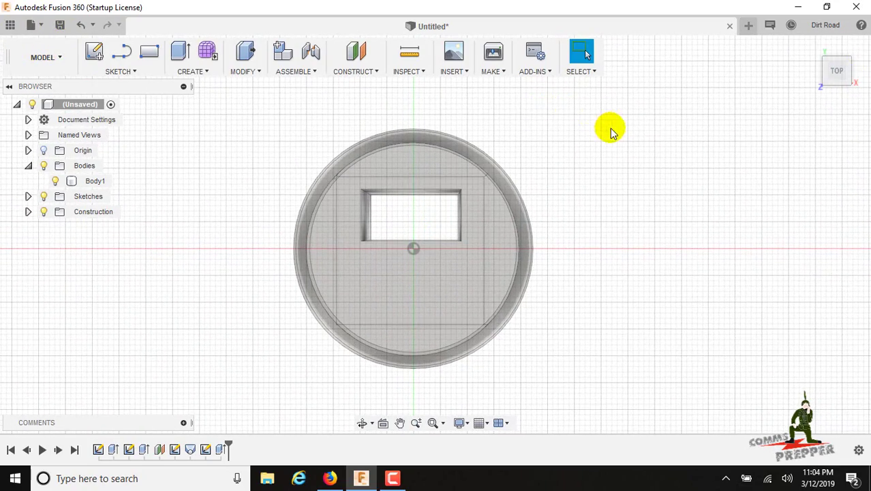
left_click(388, 273)
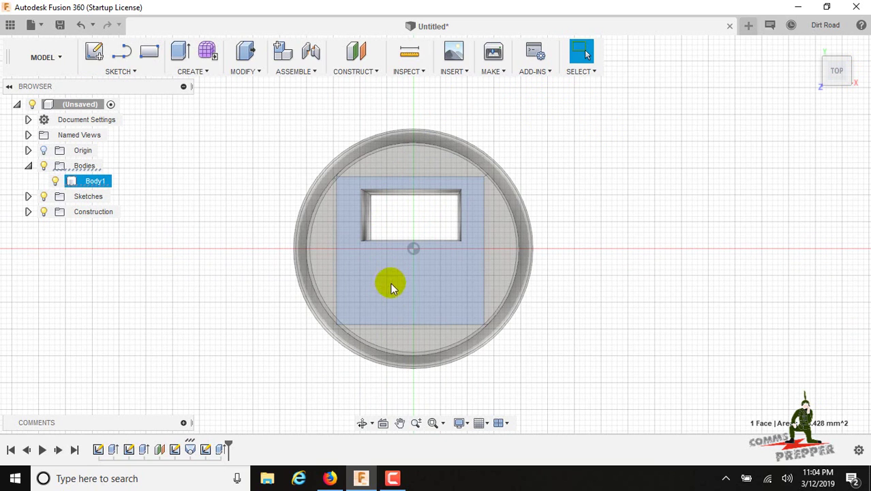
left_click(596, 227)
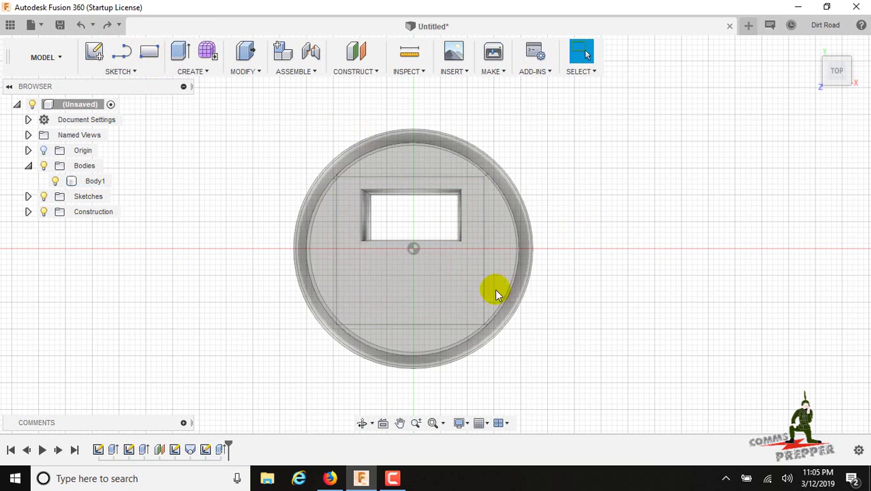
Sketch a two-point rectangle 16.3 mm wide and 8.44 mm high on the square top face, below the existing cutout, and finish the sketch.
left_click(474, 287)
left_click(121, 71)
left_click(188, 121)
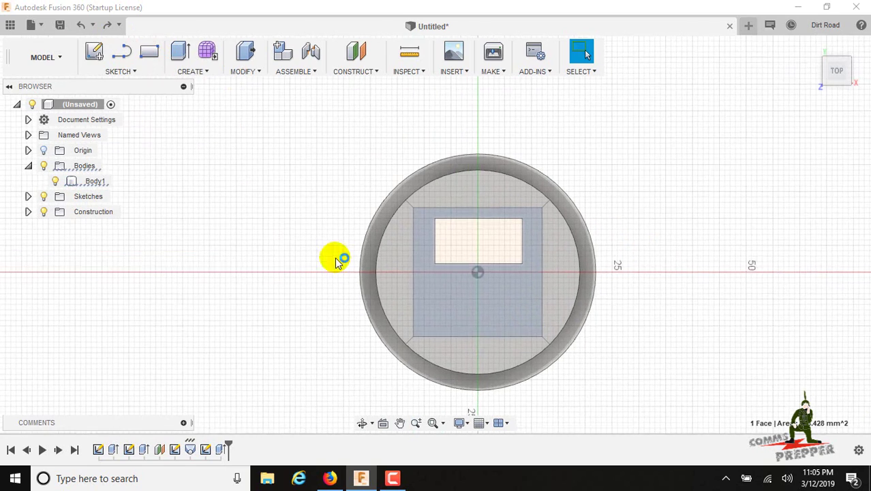
scroll(464, 292, "up", 5)
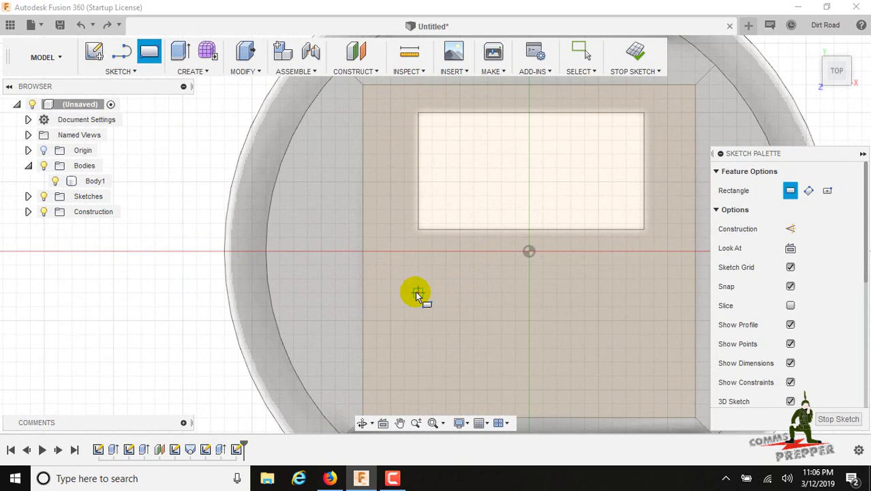
left_click(417, 279)
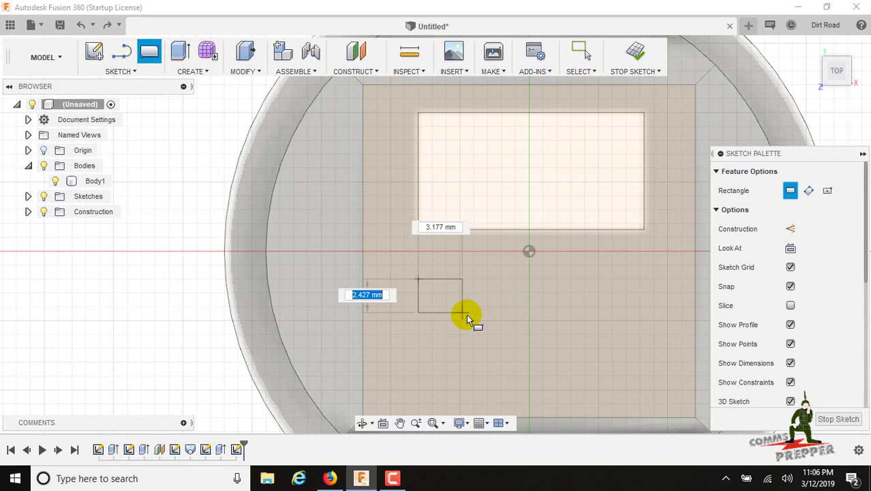
type("8.")
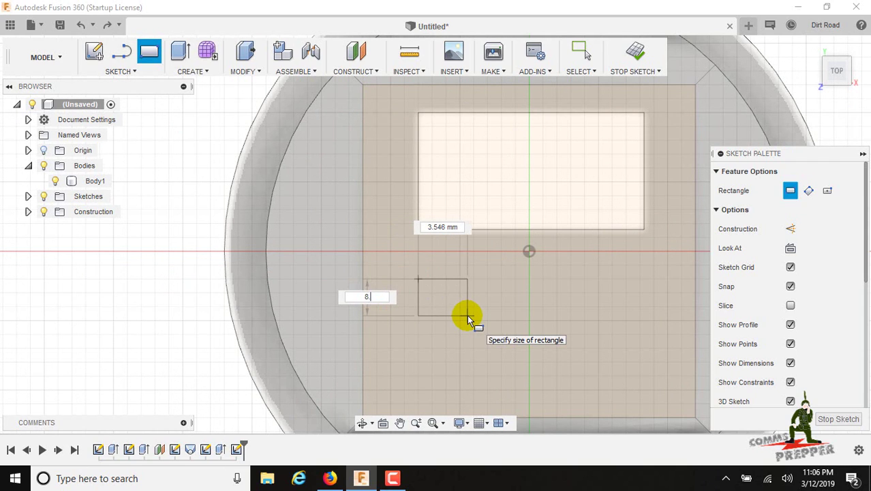
type("44mm")
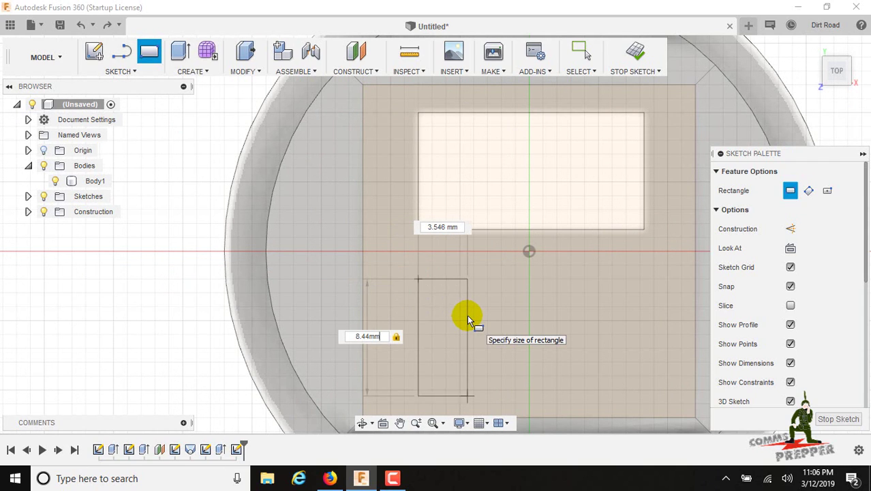
key("Tab")
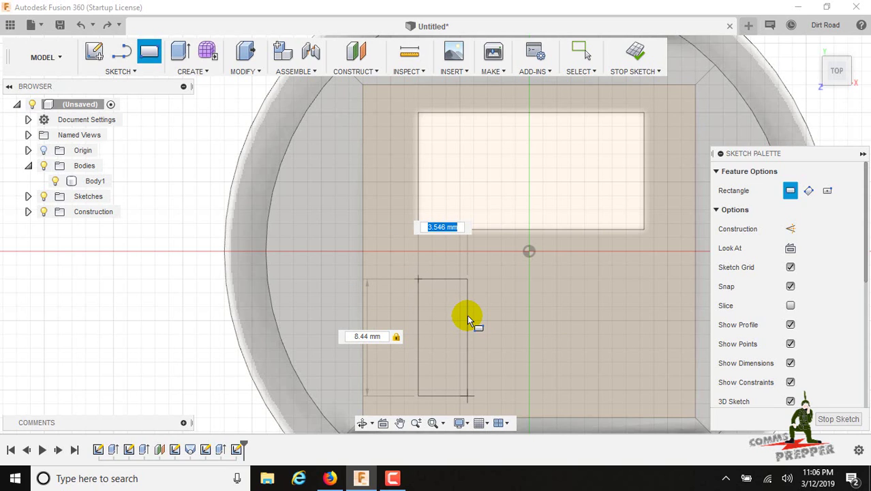
type("16")
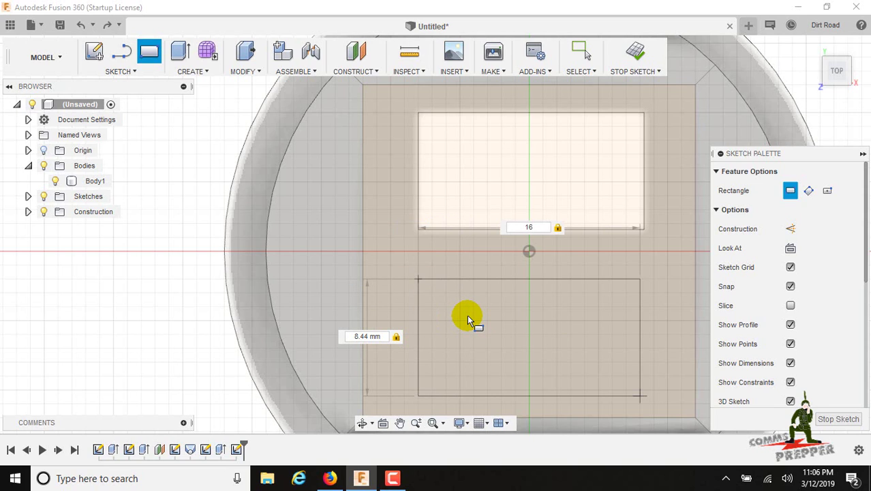
type(".3mm")
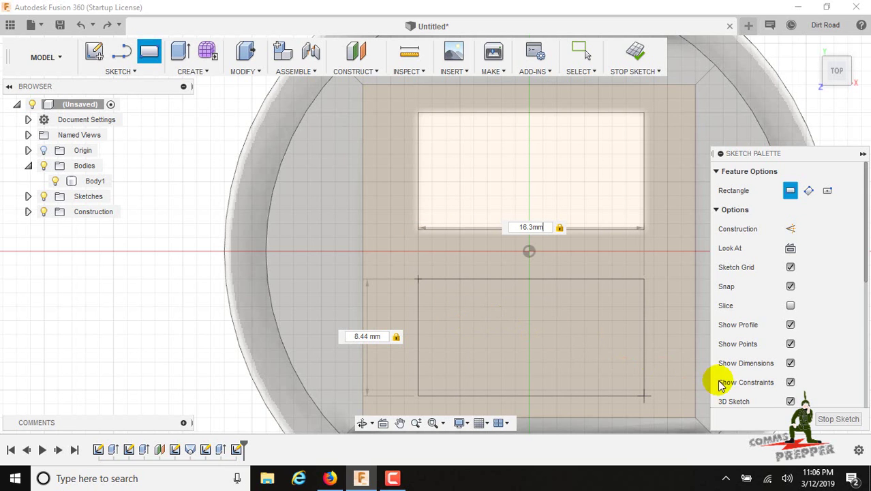
left_click(838, 419)
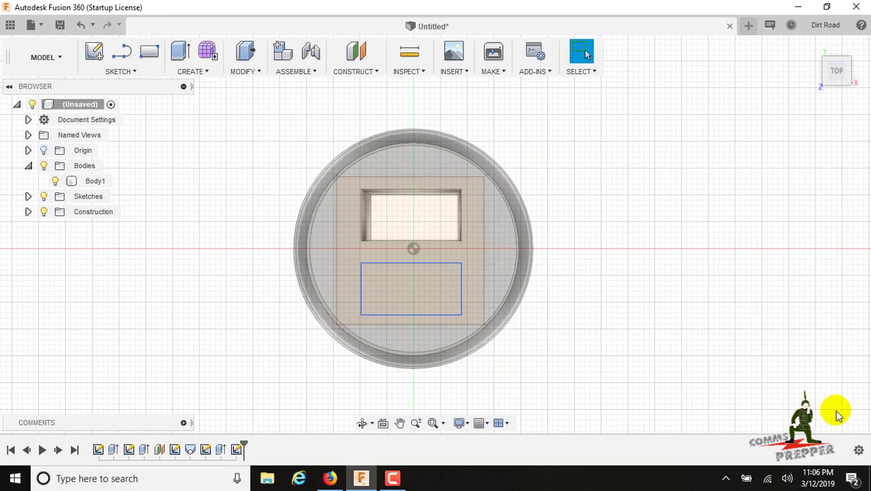
Move the lower rectangle's top line as a sketch object by -0.104 mm in X and -0.415 mm in Y.
left_click(438, 285)
left_click(437, 285)
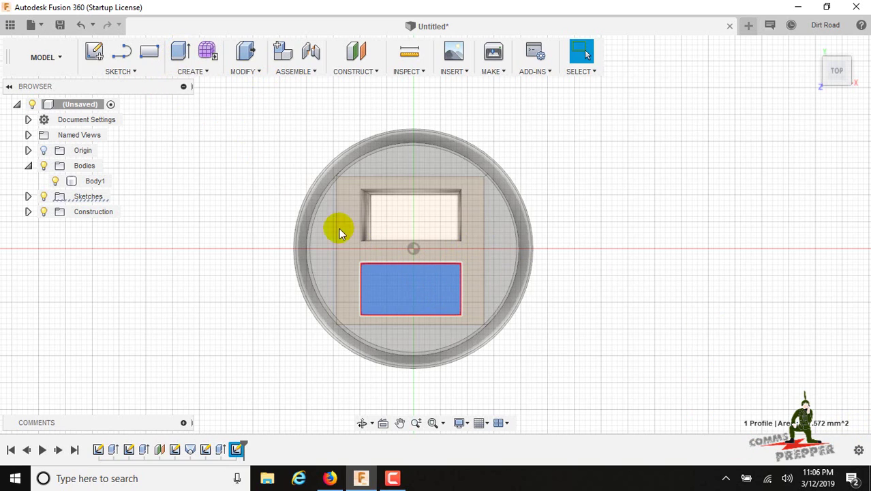
left_click(411, 290)
right_click(411, 290)
left_click(379, 301)
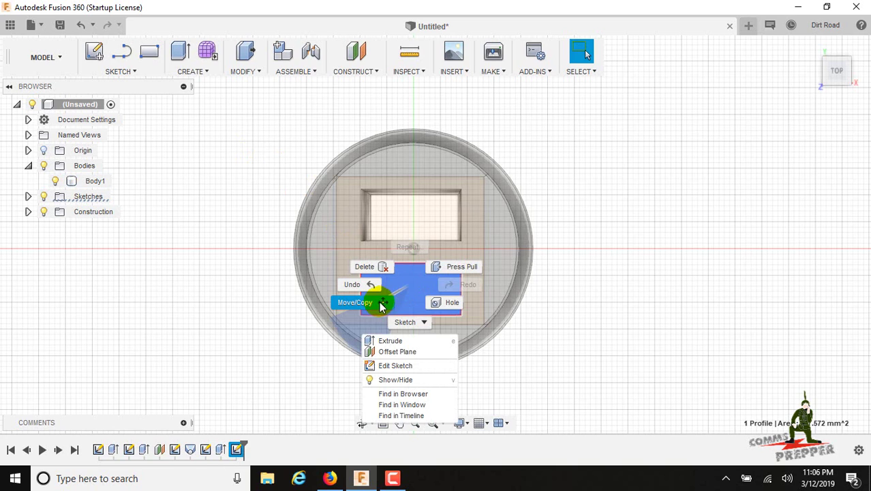
left_click(855, 171)
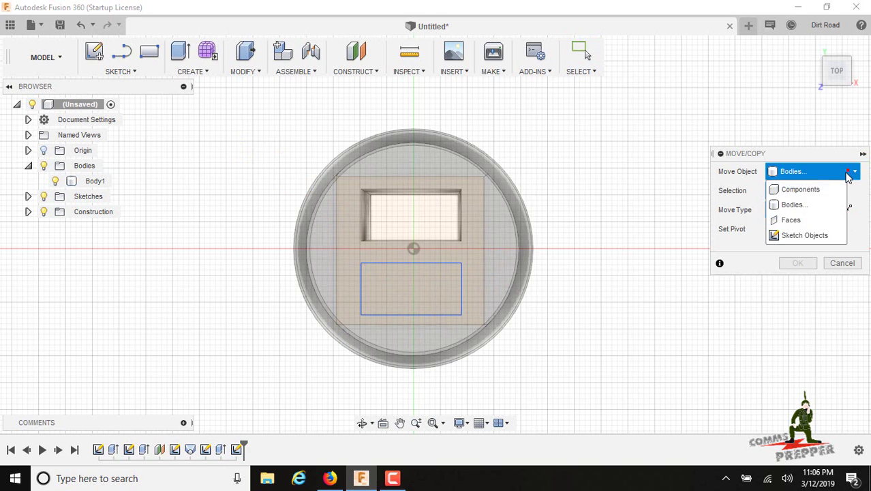
left_click(808, 235)
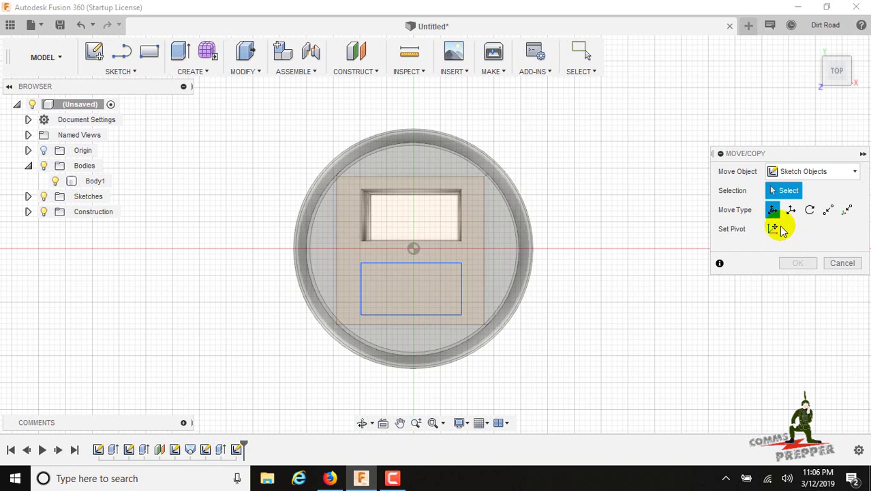
left_click(412, 286)
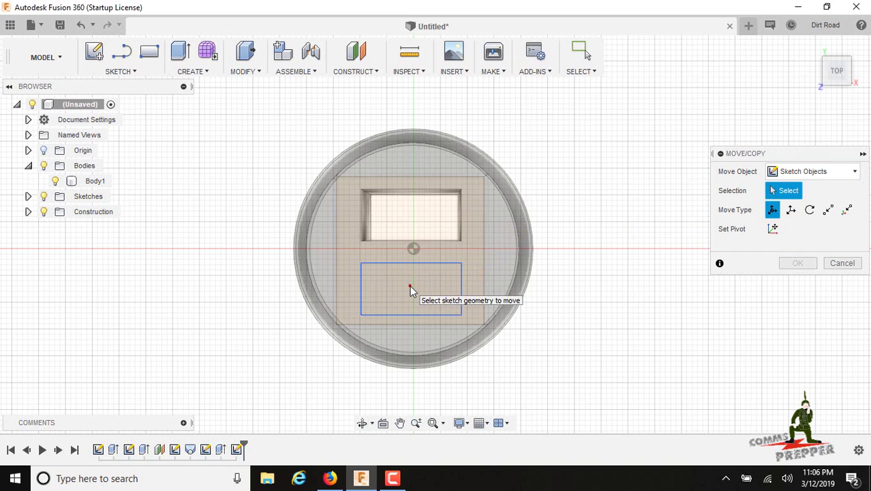
left_click(410, 264)
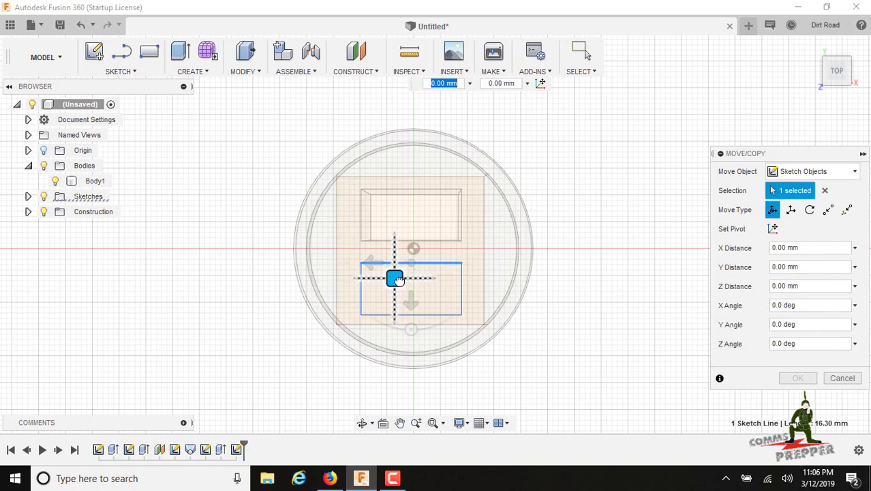
left_click_drag(395, 279, 401, 276)
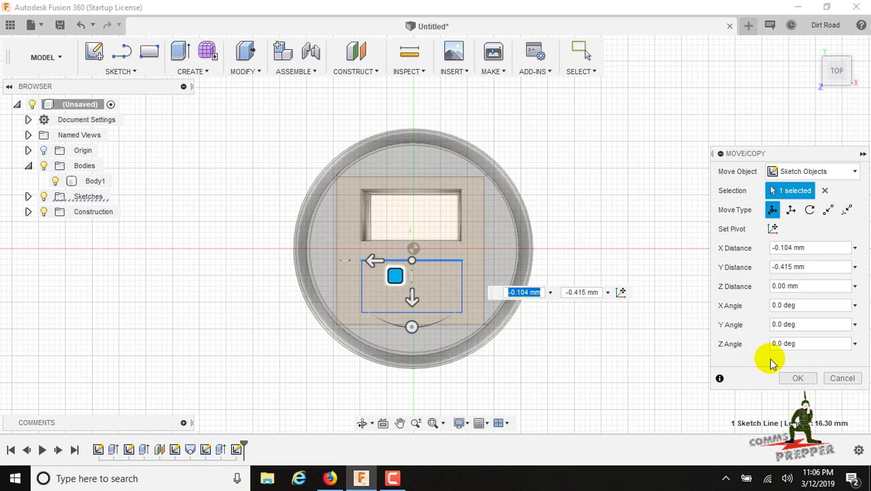
left_click(795, 379)
Extrude the lower rectangle profile by -24 mm as a cut, making the second plug opening.
left_click(457, 287)
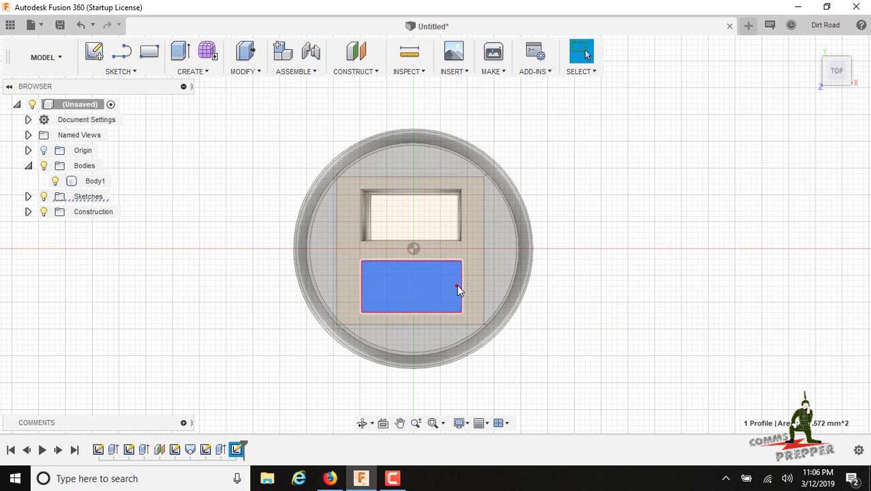
left_click(179, 53)
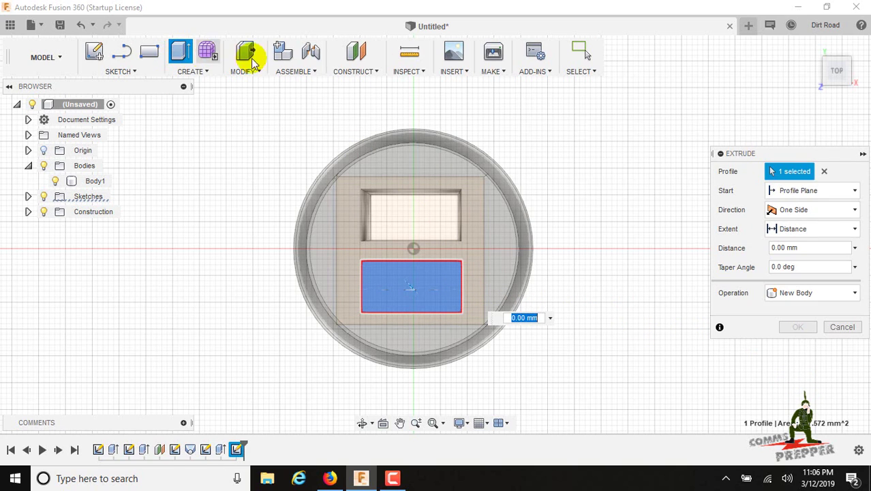
left_click(703, 240)
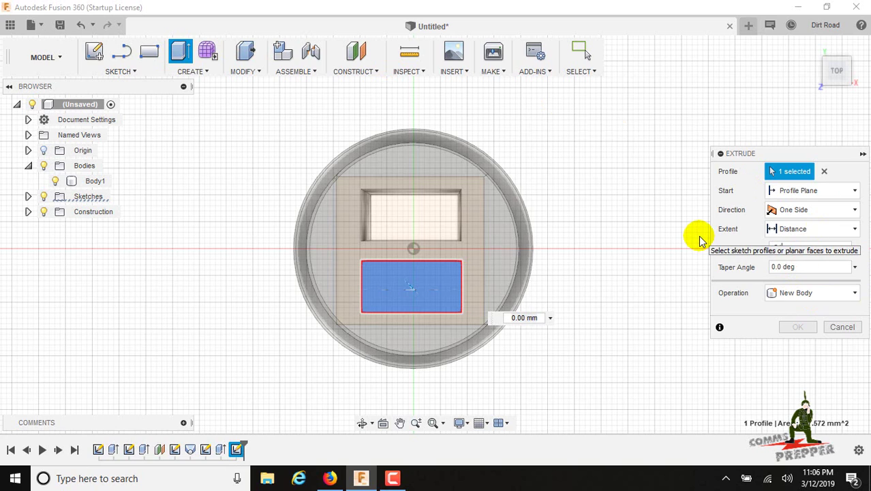
type("-24mm")
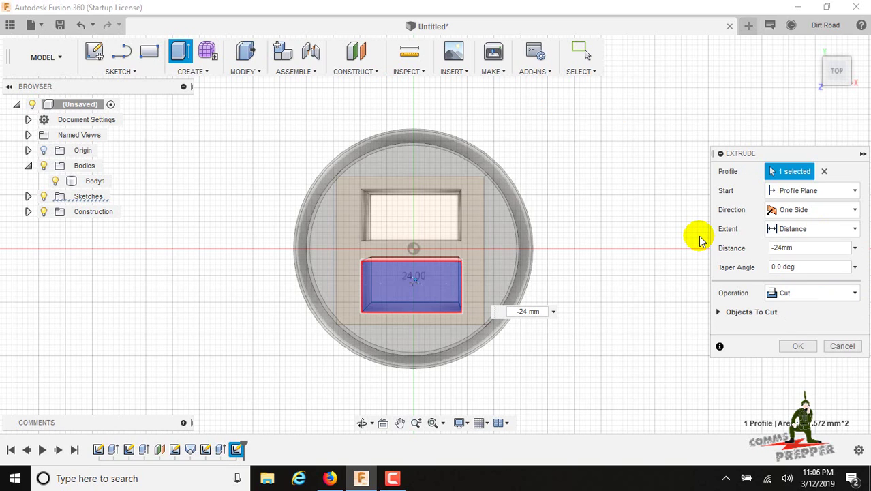
left_click(797, 347)
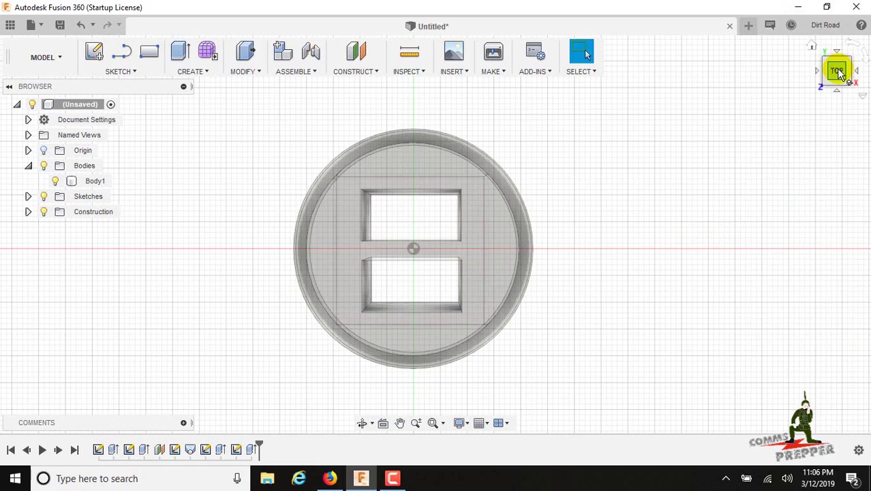
Raise the opacity of Body1 so the part displays as more solid, and view it from above.
left_click_drag(838, 67, 856, 61)
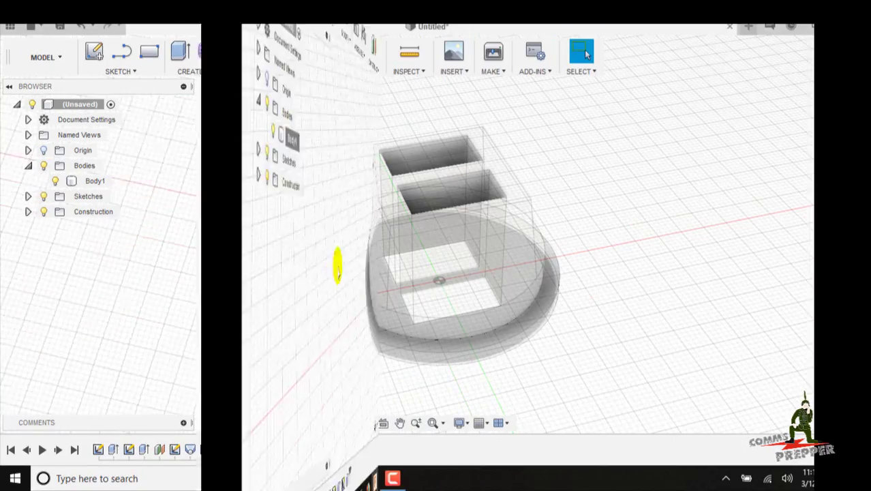
right_click(89, 181)
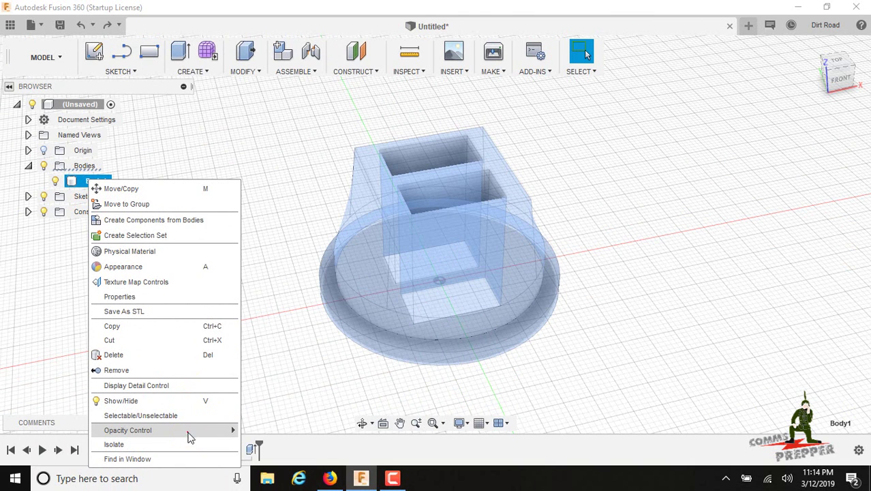
mouse_move(208, 434)
left_click(277, 481)
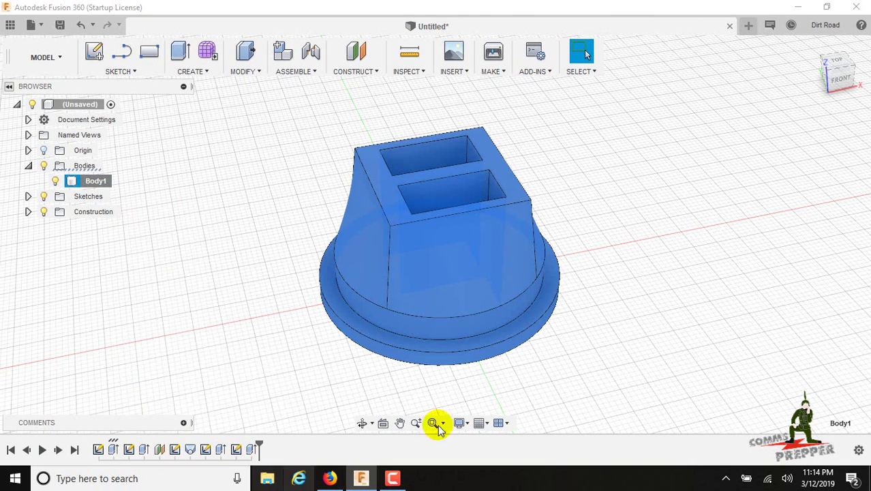
mouse_move(845, 82)
left_mouse_down()
mouse_move(773, 110)
mouse_move(775, 132)
mouse_move(830, 144)
mouse_move(837, 116)
mouse_move(793, 101)
mouse_move(803, 84)
mouse_move(811, 96)
left_mouse_up()
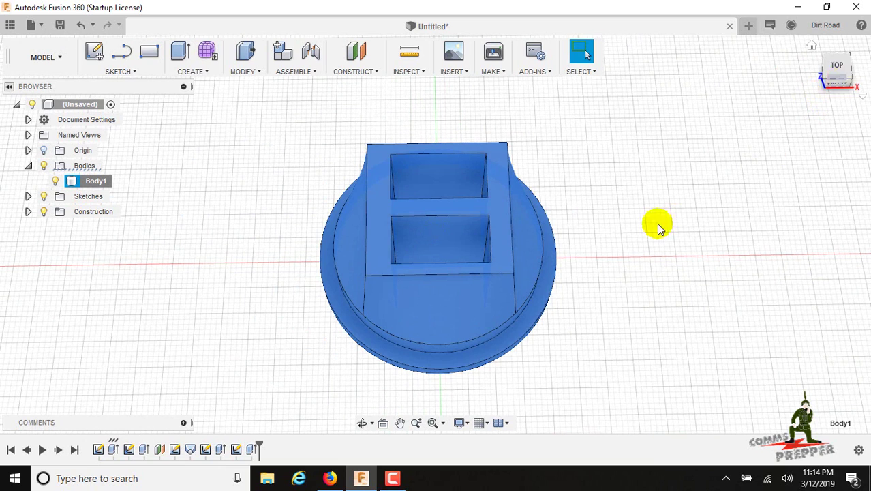
Cut a simple 4 mm diameter hole through the far inner wall of the upper rectangular opening, with the extents set to All.
left_click(198, 71)
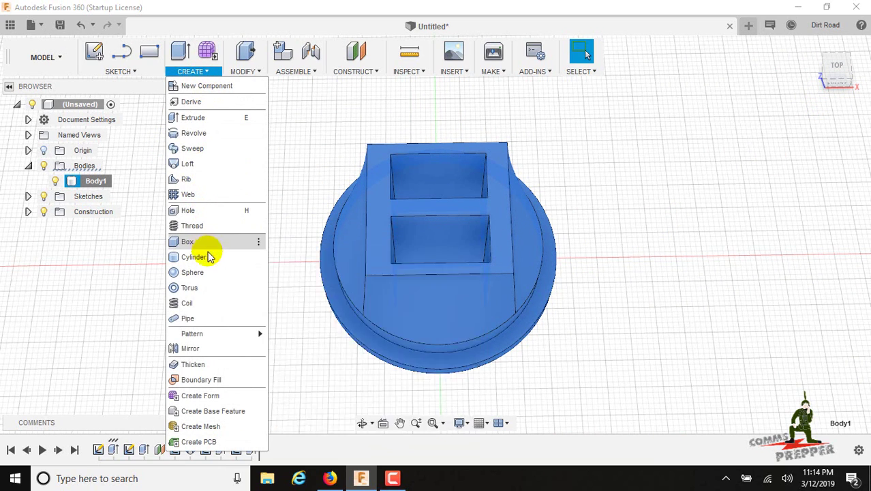
left_click(197, 210)
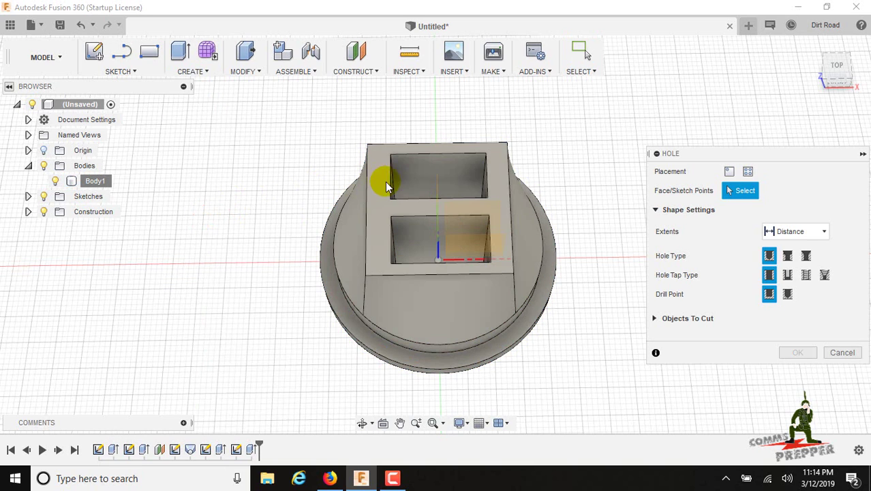
left_click(439, 186)
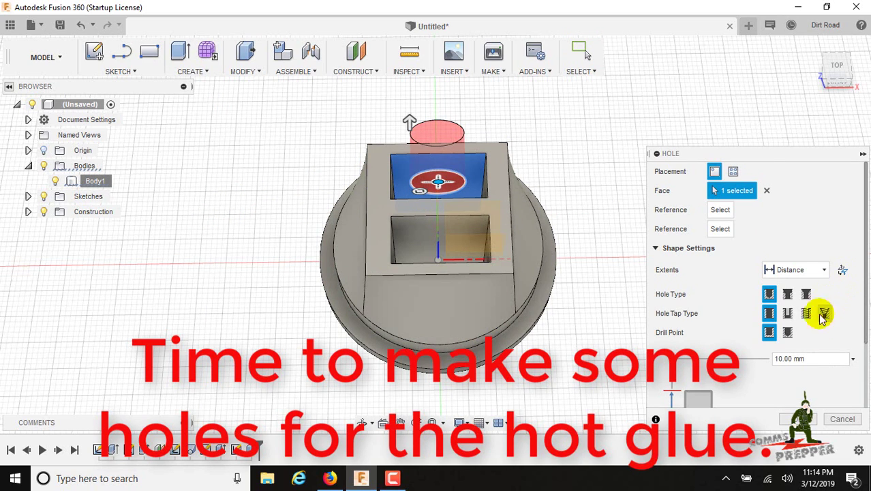
left_click(825, 270)
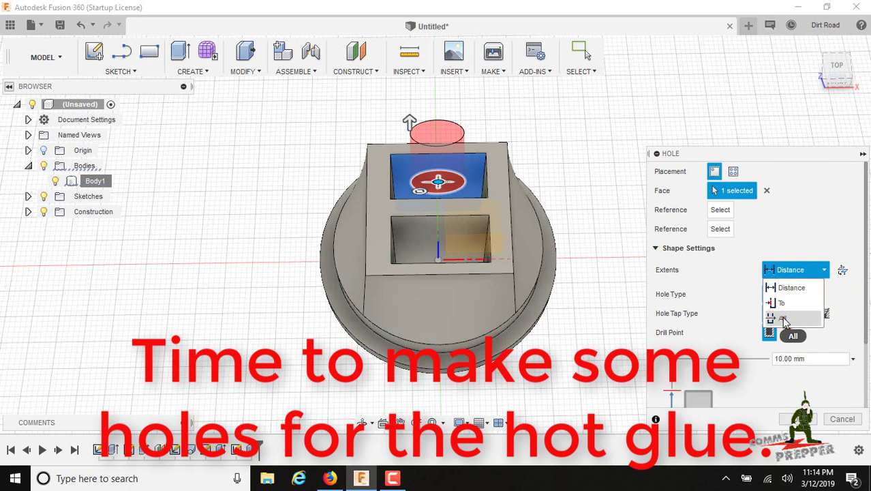
left_click(789, 326)
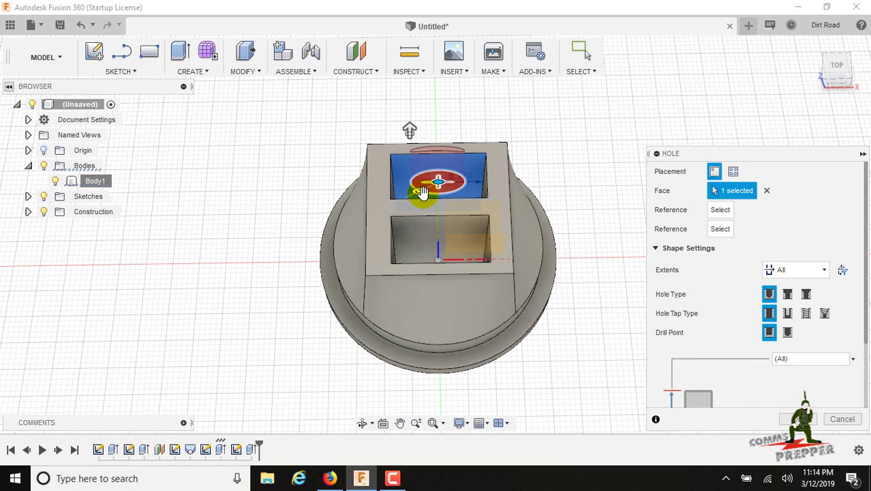
left_click(423, 193)
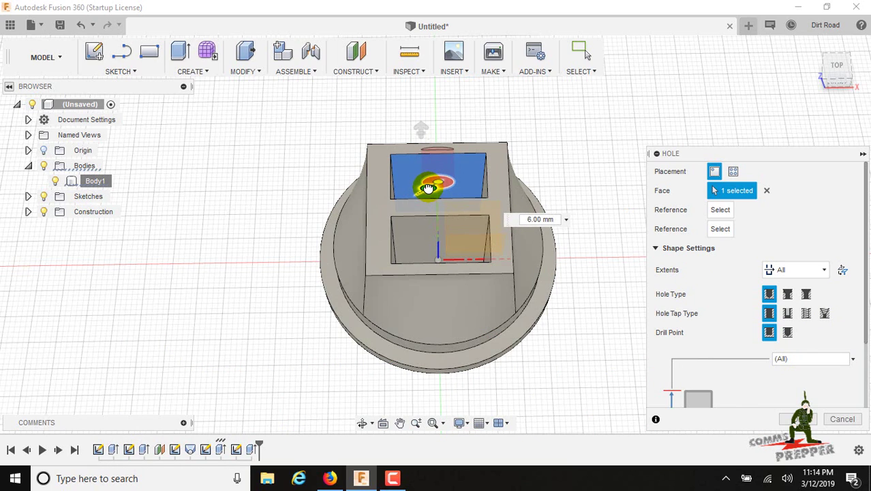
type("4")
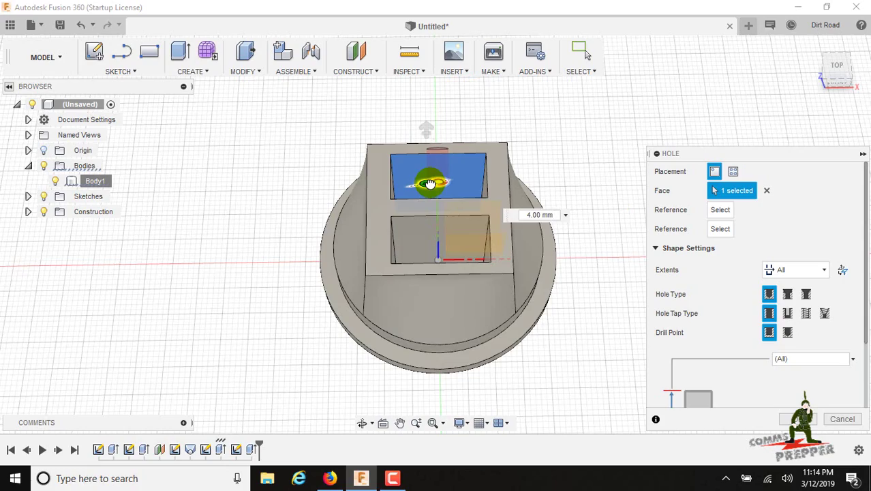
mouse_move(833, 69)
left_mouse_down()
mouse_move(830, 80)
mouse_move(856, 101)
mouse_move(58, 93)
mouse_move(94, 59)
mouse_move(219, 15)
mouse_move(237, 23)
mouse_move(194, 39)
mouse_move(88, 43)
mouse_move(856, 27)
mouse_move(838, 61)
left_mouse_up()
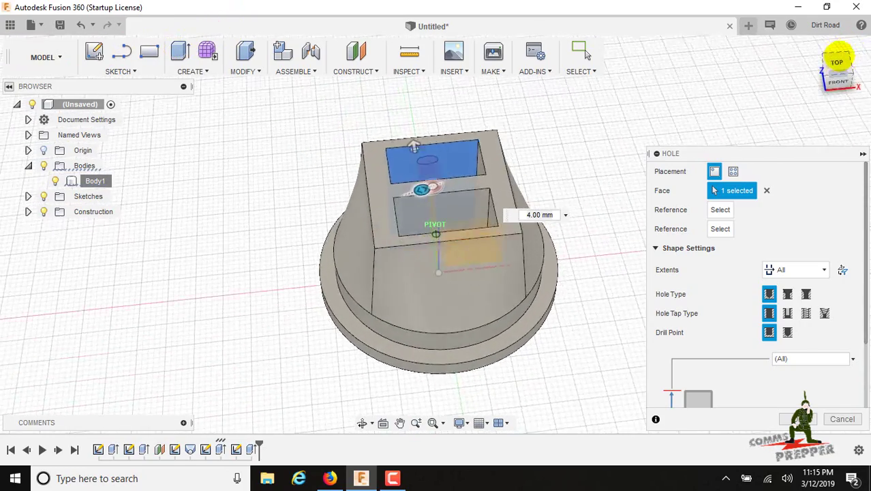
left_click(837, 61)
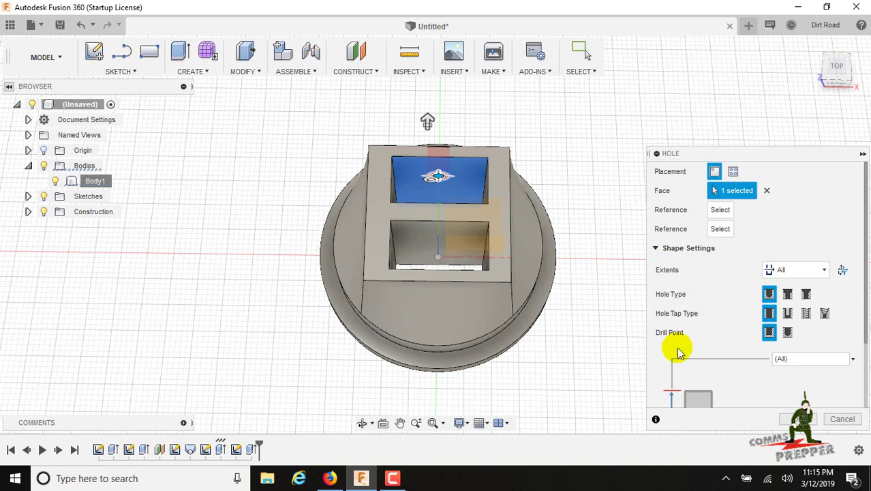
left_click(792, 418)
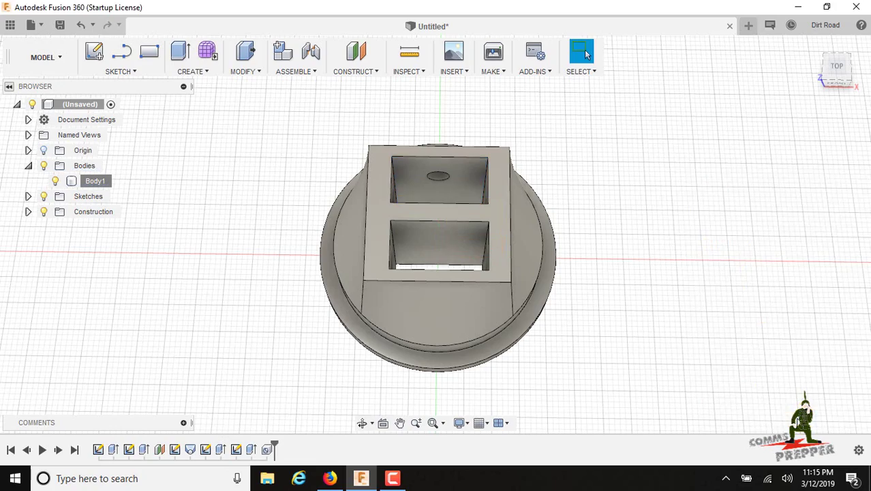